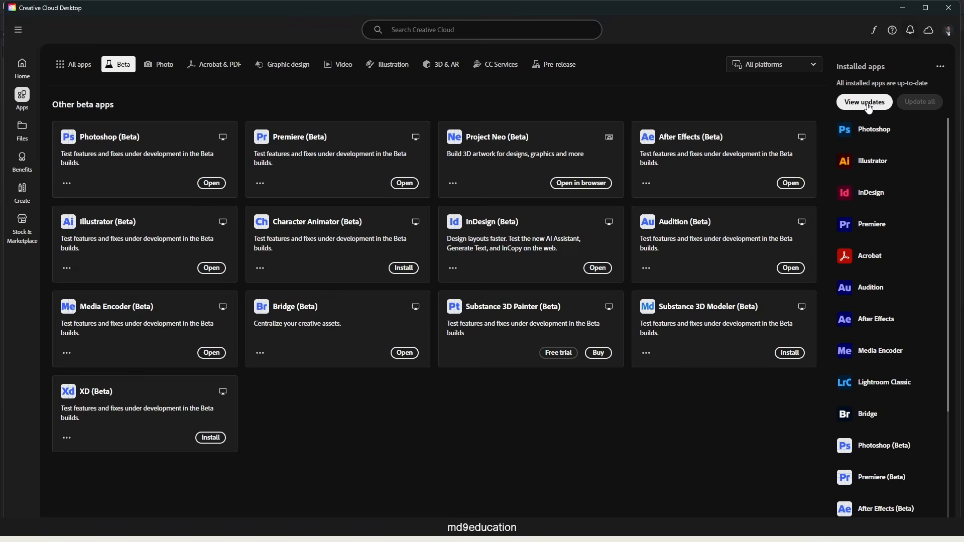
Step: Check the installed Creative Cloud apps for updates, and switch to the Photoshop window
click(865, 102)
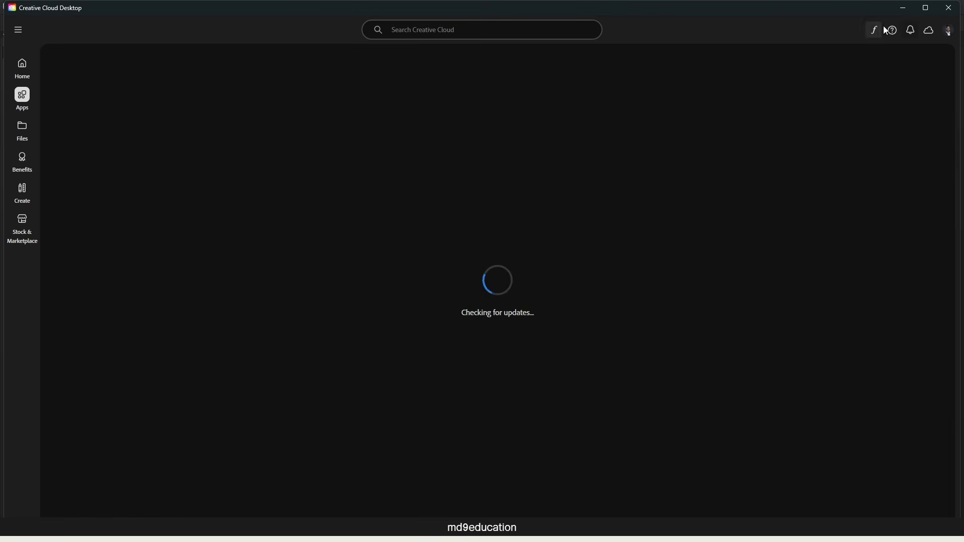
click(906, 8)
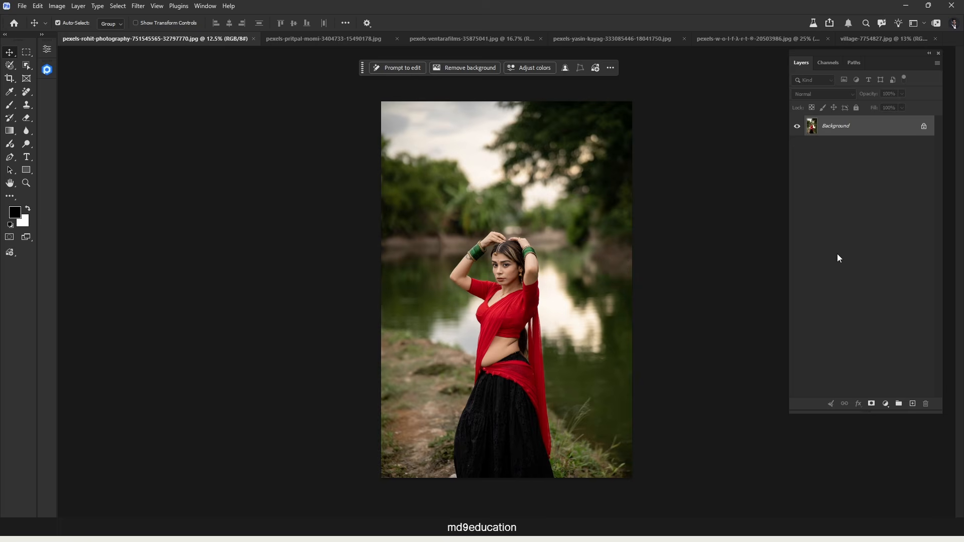
Step: Add a Light adjustment layer above the Background photo and place its floating properties beside the layer list
click(886, 407)
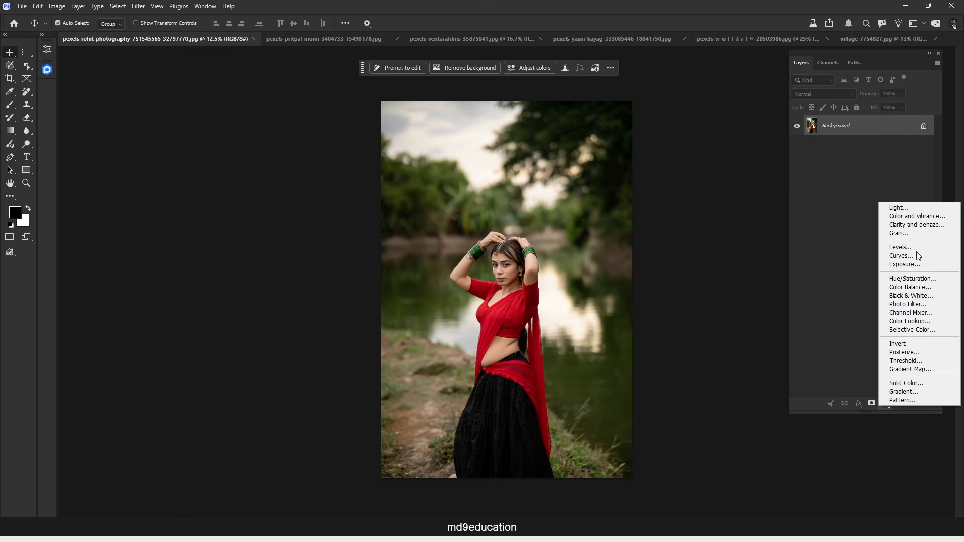
click(920, 206)
drag(98, 50, 609, 91)
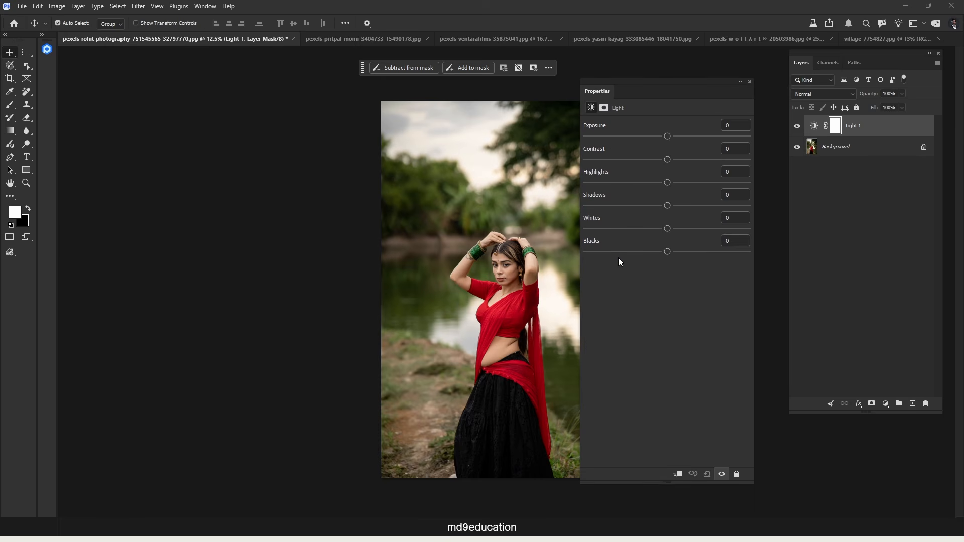
click(886, 404)
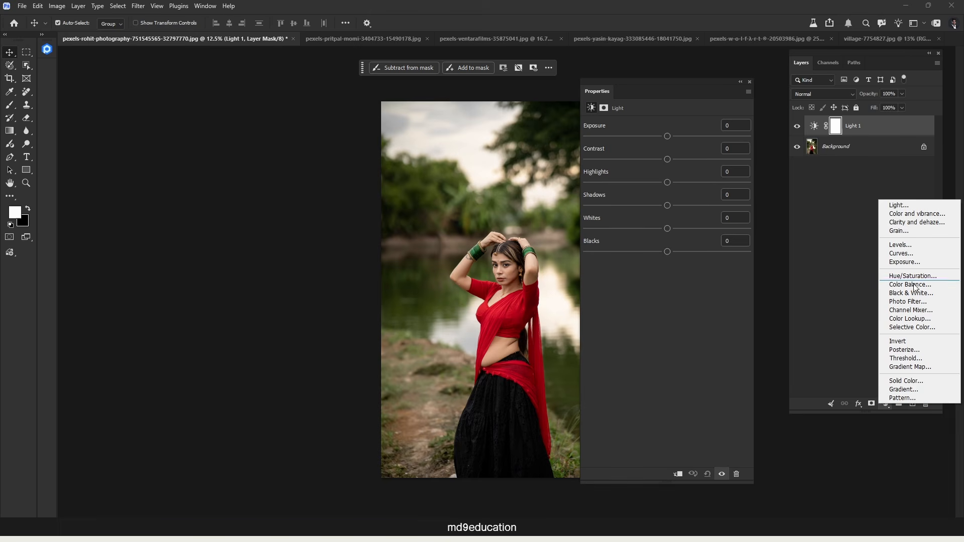
click(670, 86)
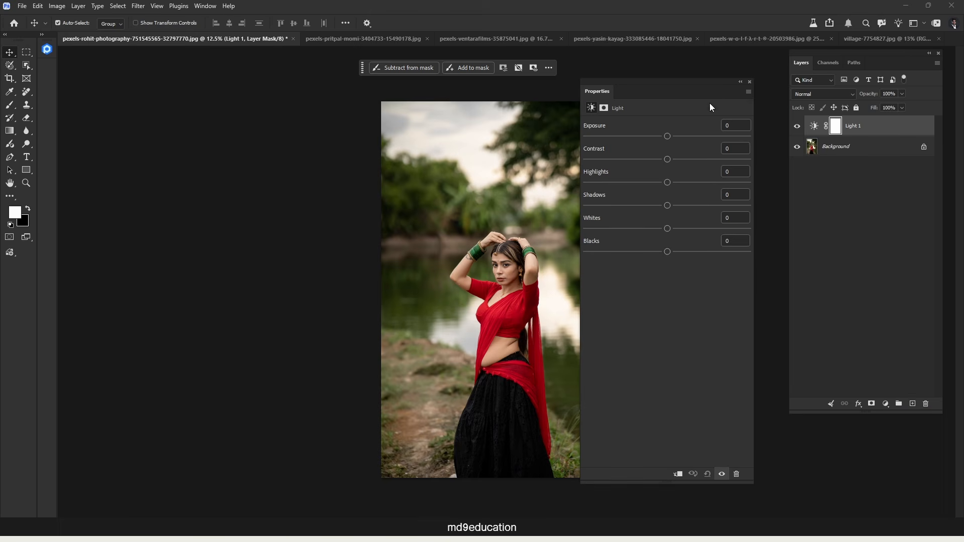
Step: Switch the Light adjustment to the Legacy (pre-2026) version, and return it to Latest (recommended)
click(748, 93)
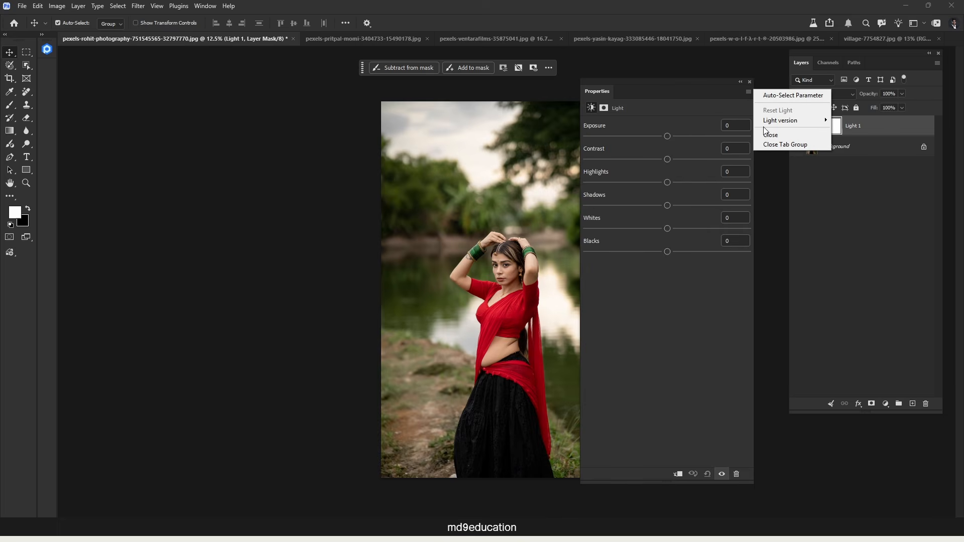
mouse_move(768, 123)
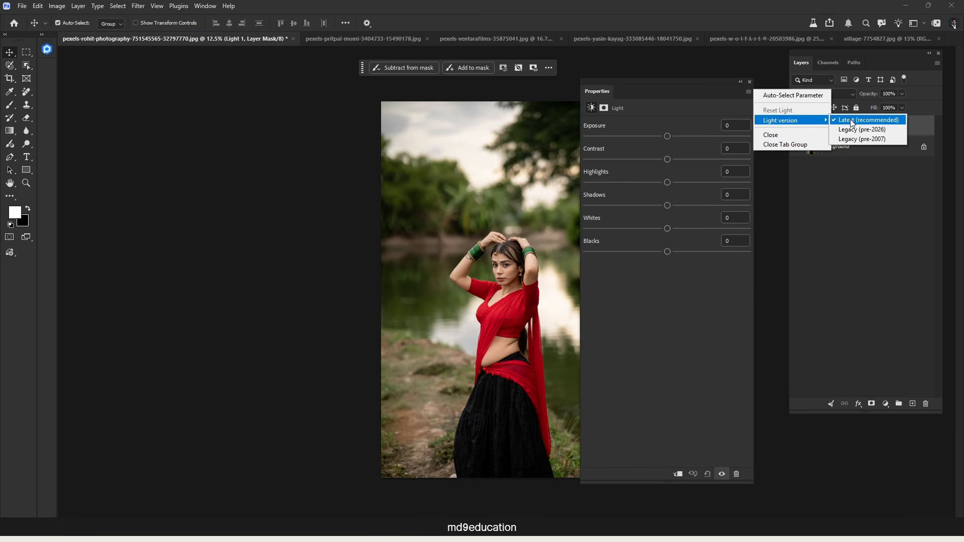
click(888, 130)
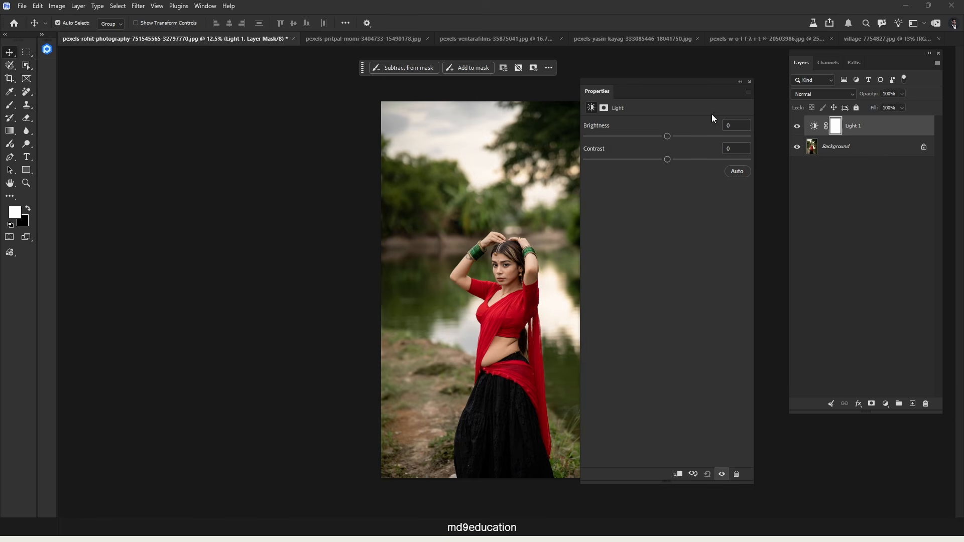
click(746, 95)
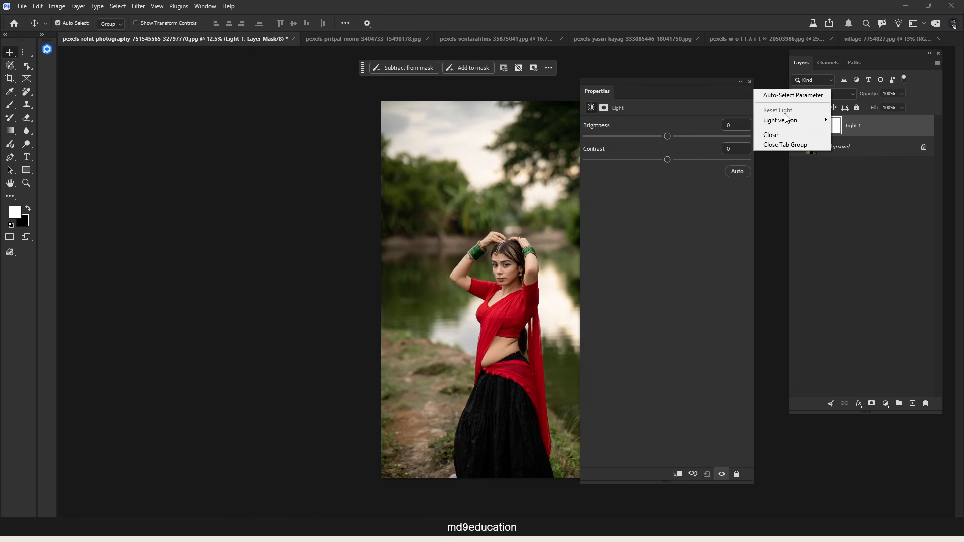
click(864, 120)
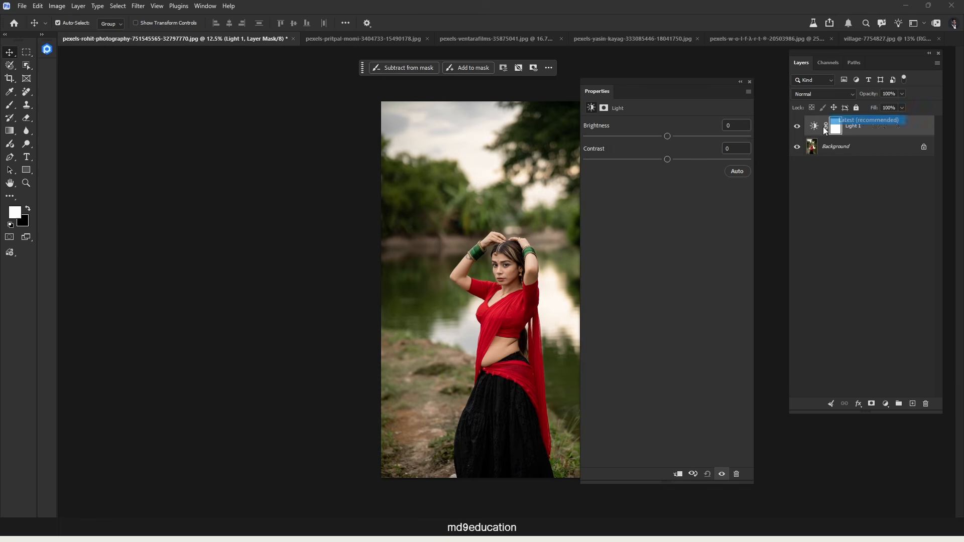
Step: Dock the adjustment properties beside the tools and hide the contextual task bar over the photo
drag(605, 86, 64, 67)
click(626, 140)
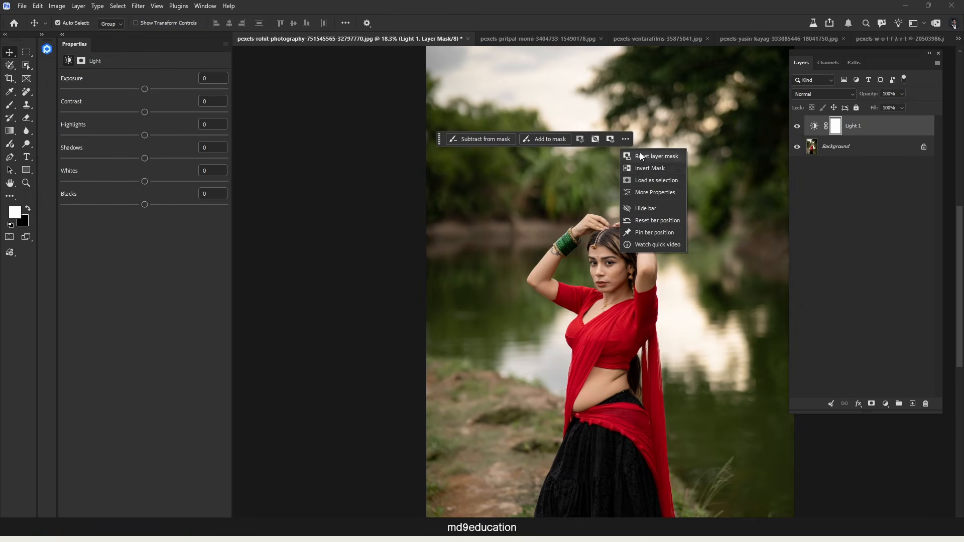
click(659, 209)
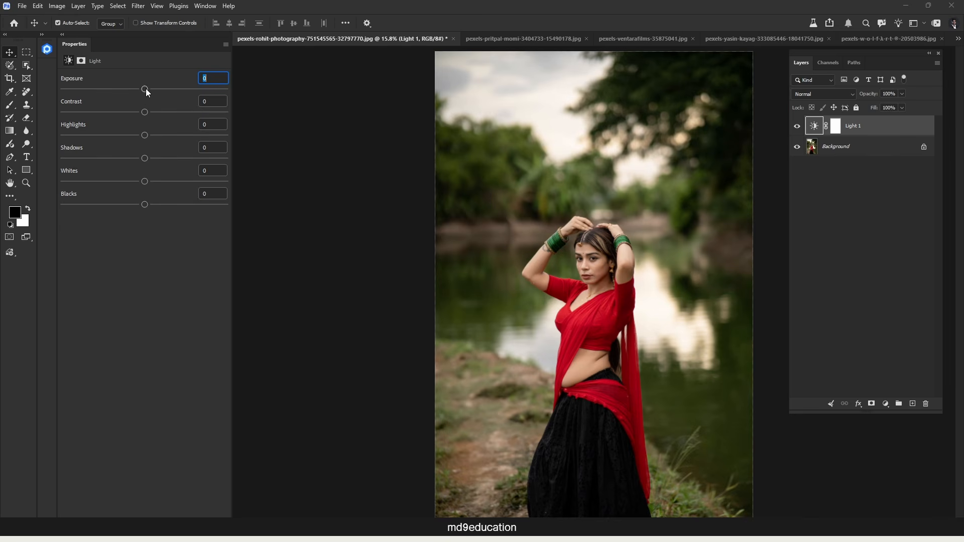
Step: Set the Light adjustment's Exposure to 0.25, Contrast to 2, Highlights to -57 and Shadows to 50
drag(146, 89, 147, 117)
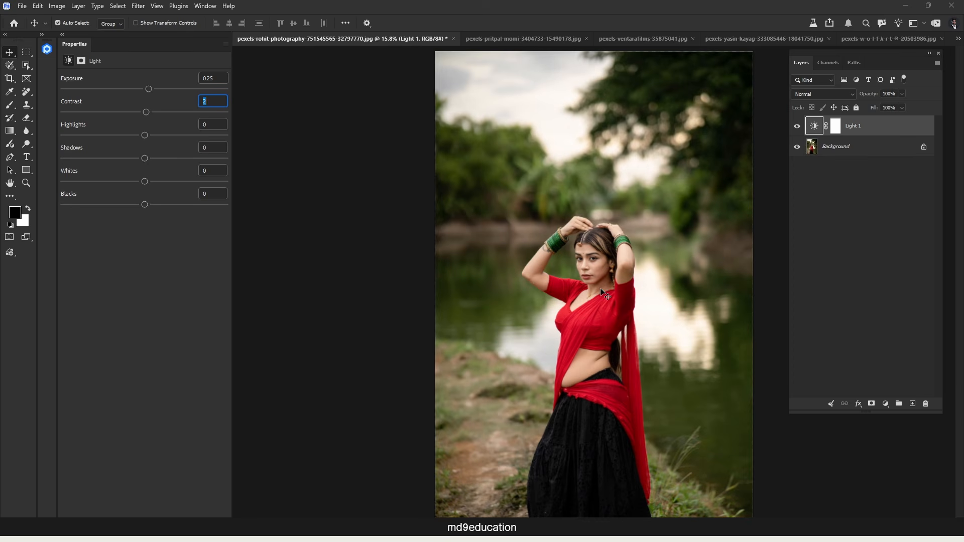
click(145, 136)
drag(155, 134, 98, 134)
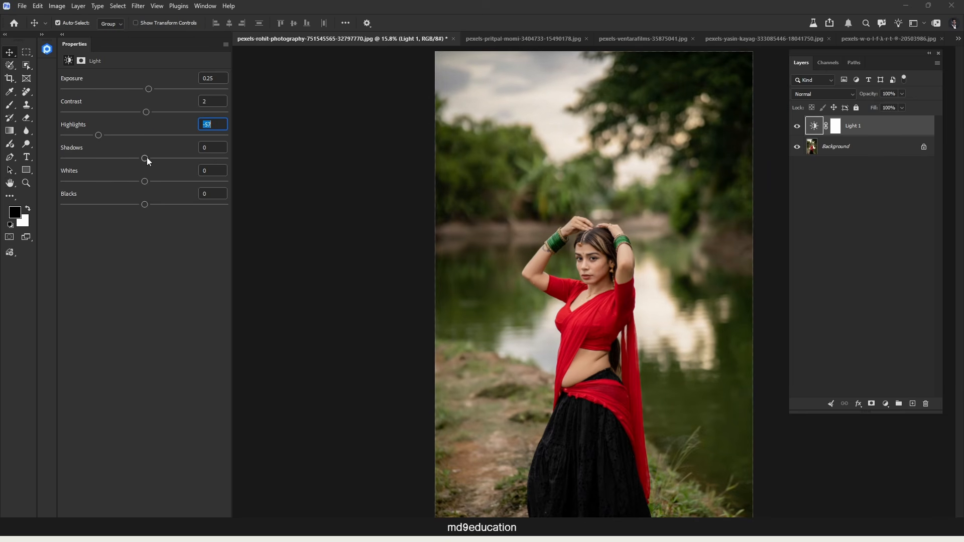
drag(146, 158, 184, 161)
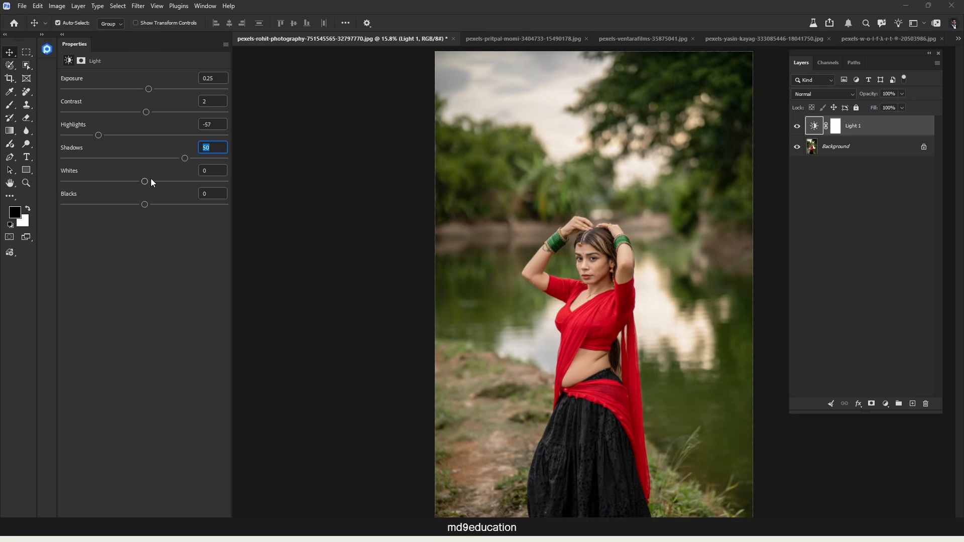
Step: Set the Light adjustment's Whites to 34, Blacks to 39, Contrast to 29 and Exposure to 0.03
drag(145, 181, 172, 184)
click(143, 205)
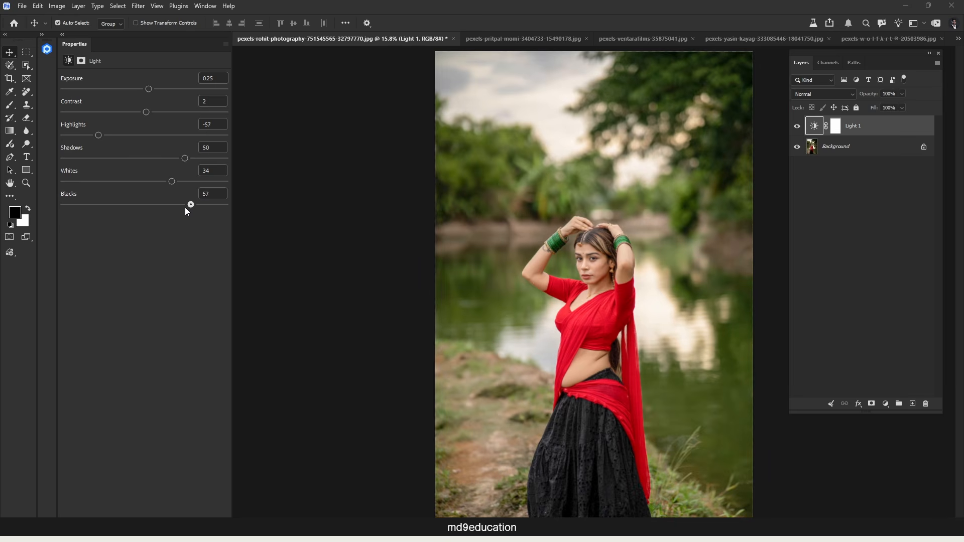
drag(185, 207, 174, 207)
drag(147, 112, 147, 89)
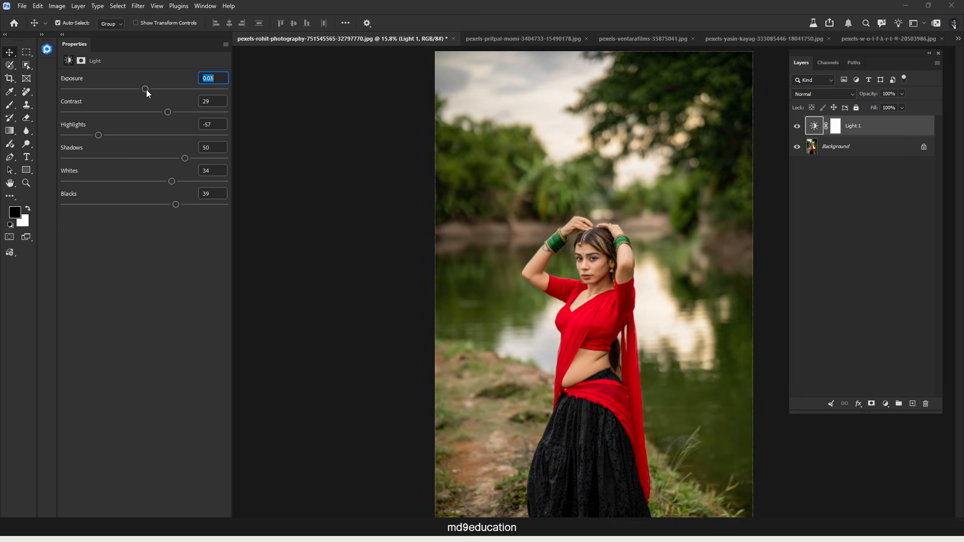
Step: Hide and show the Light 1 layer to compare the photo before and after, and deselect the layer
click(798, 126)
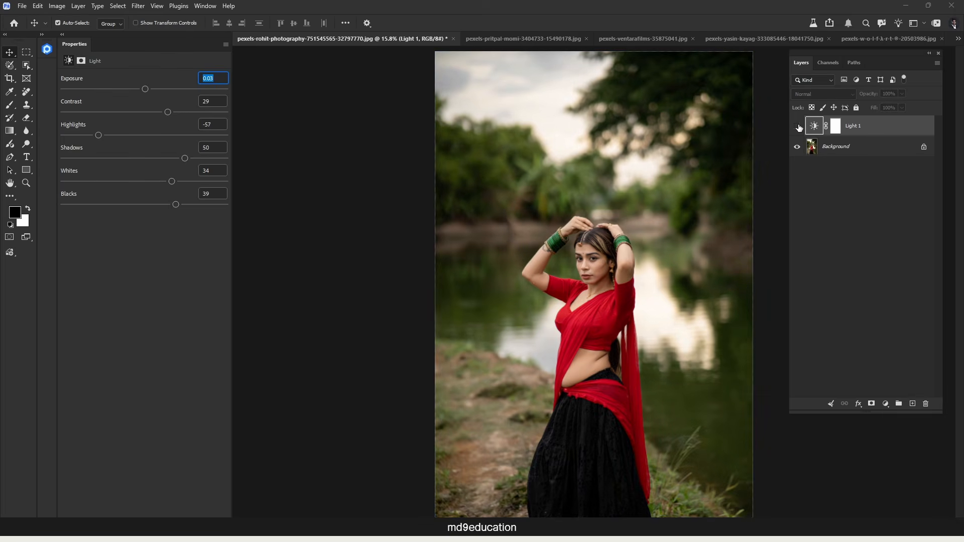
click(798, 126)
click(825, 192)
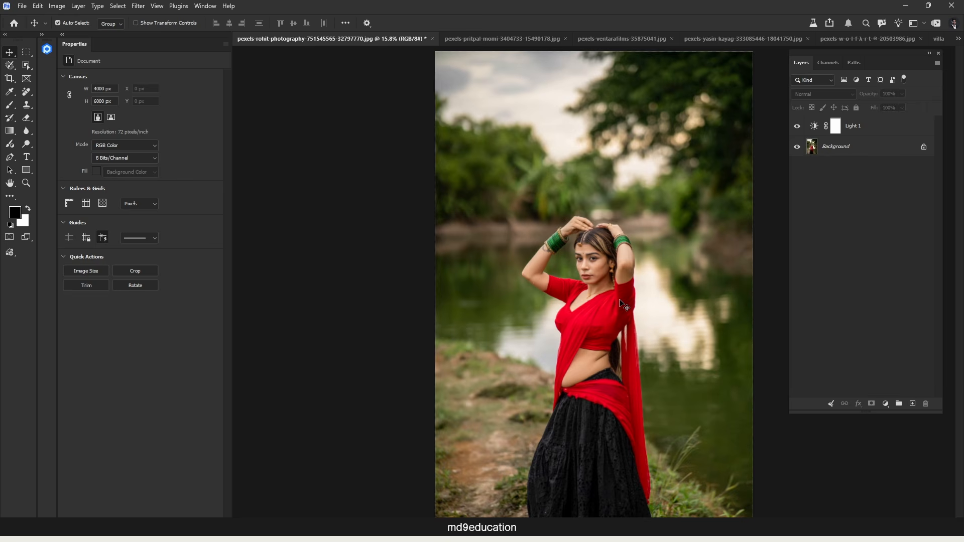
Step: Select the woman on the Background layer with Select Subject
click(856, 151)
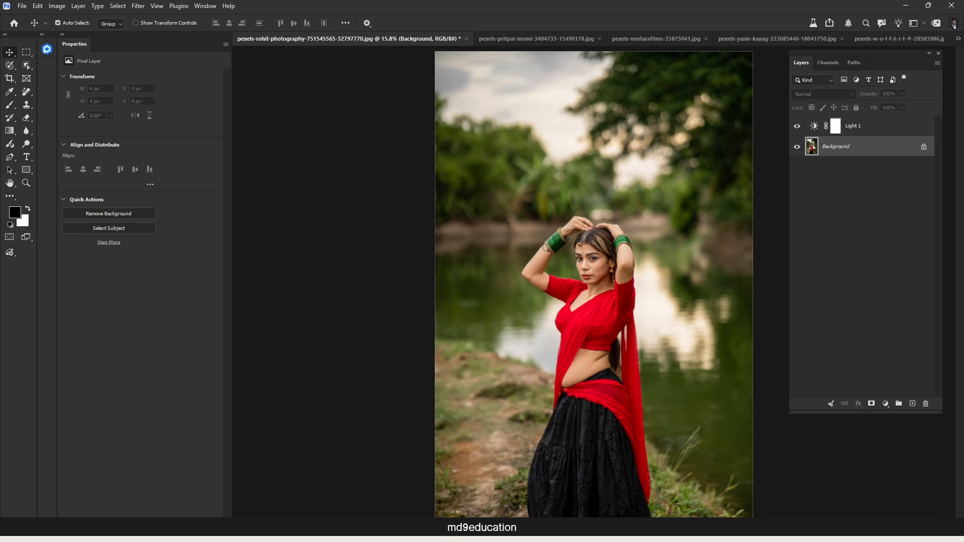
click(27, 54)
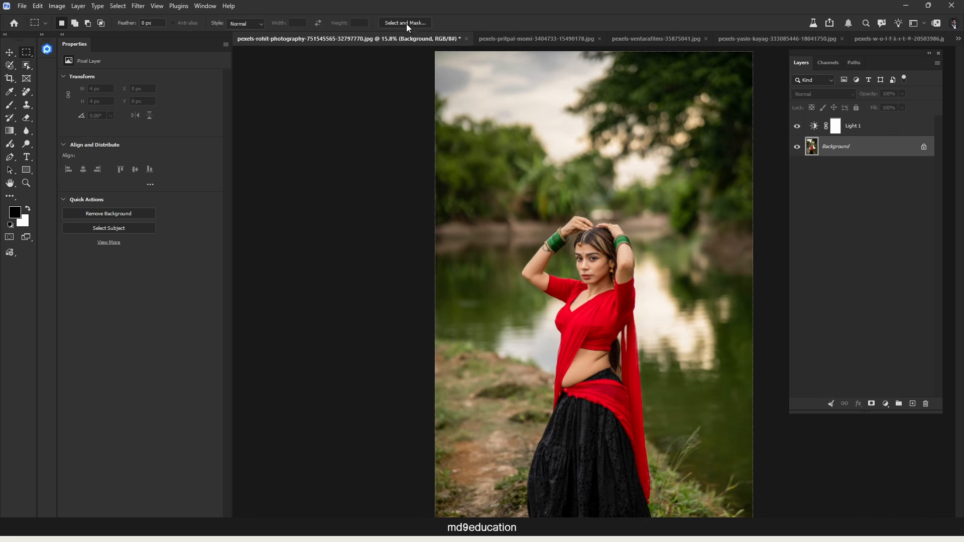
click(27, 67)
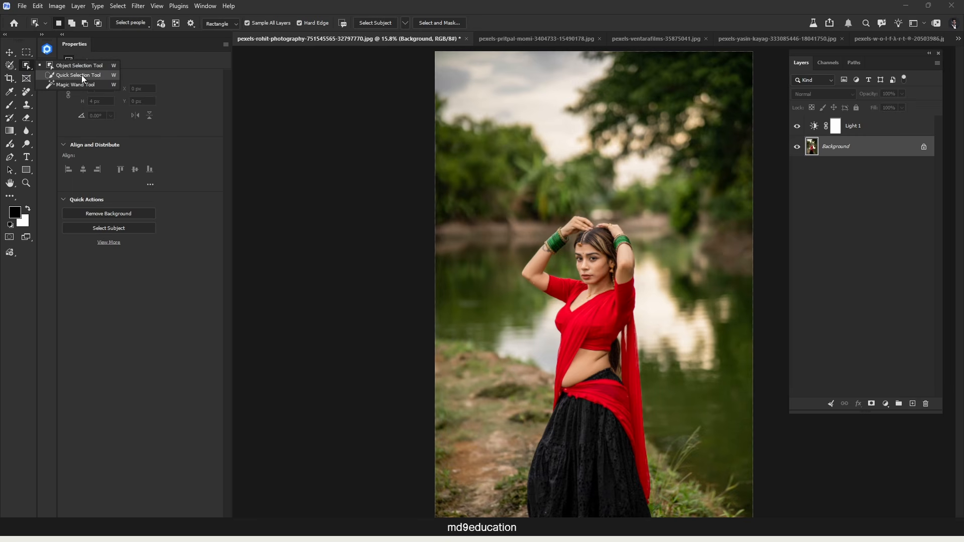
click(12, 68)
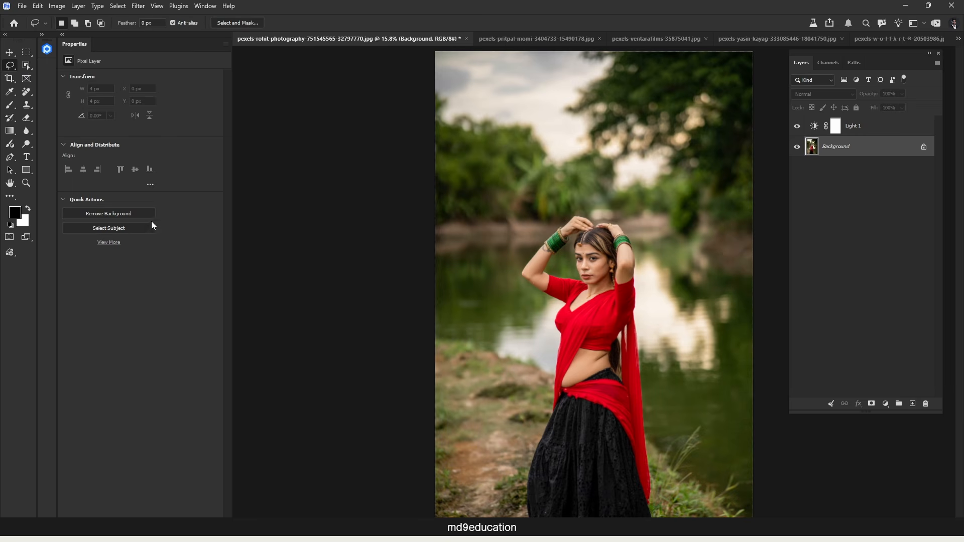
click(10, 54)
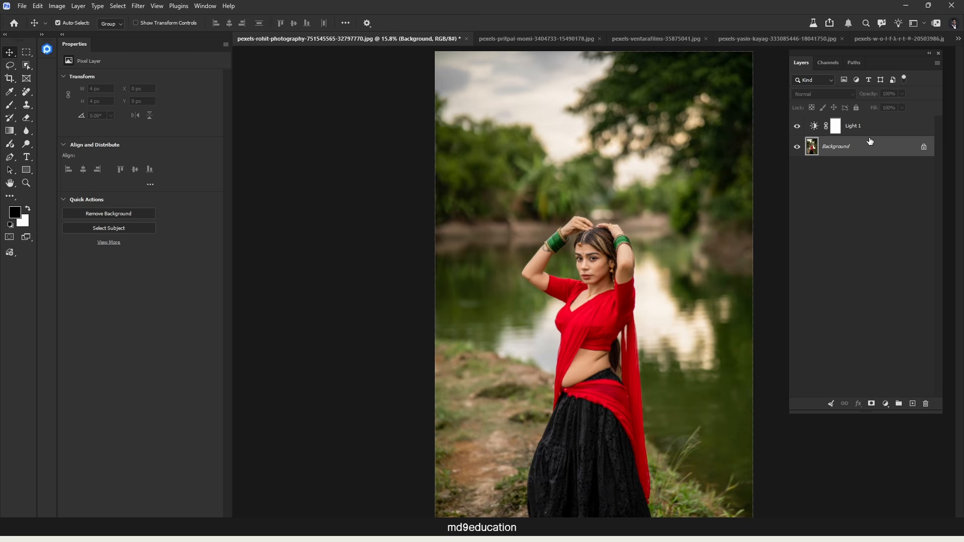
click(140, 227)
Step: Fill the subject selection on the Light 1 layer mask with Background Color in Normal mode at 100% opacity, and deselect
click(836, 127)
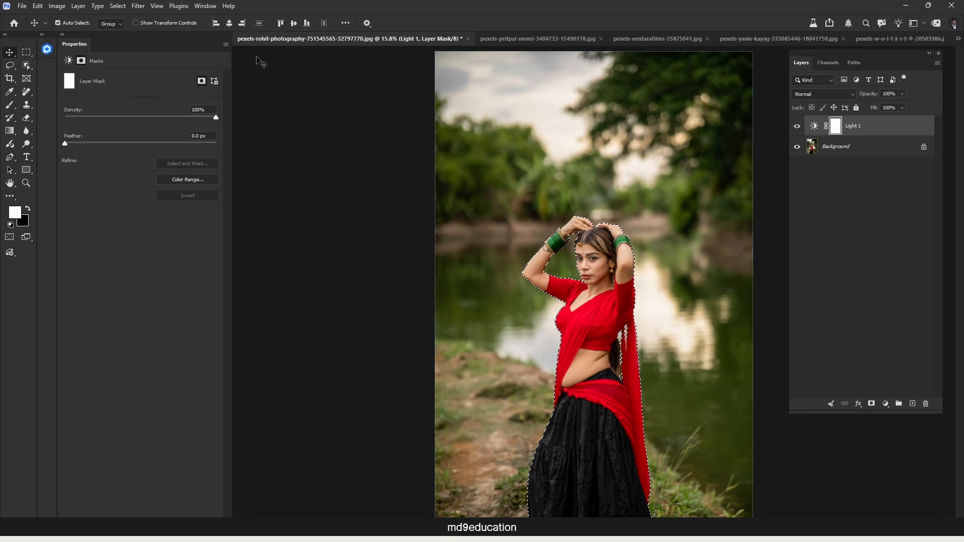
click(38, 7)
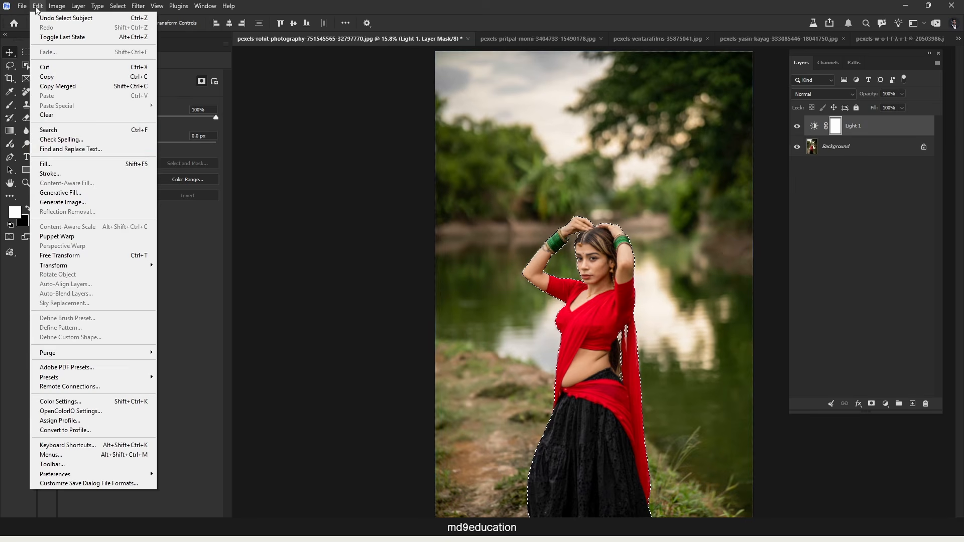
click(56, 162)
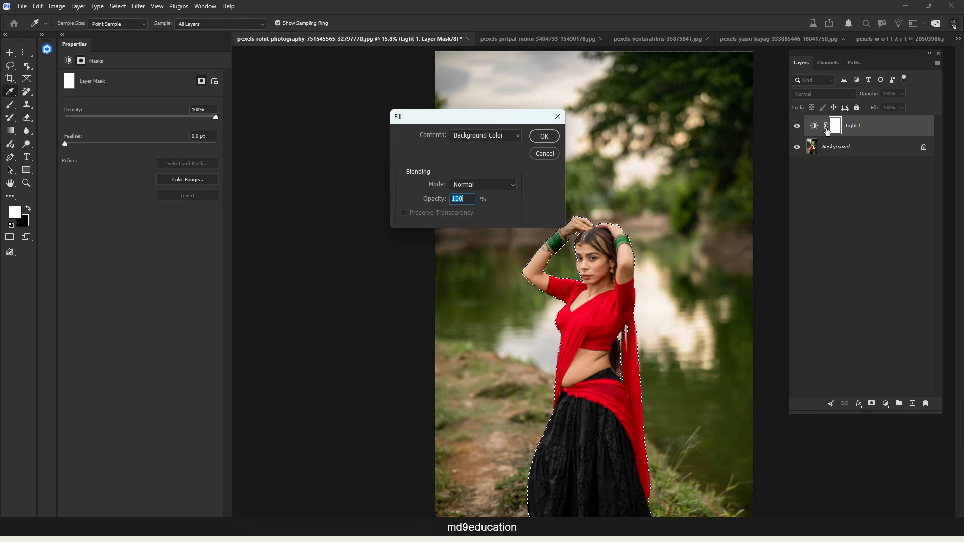
click(479, 139)
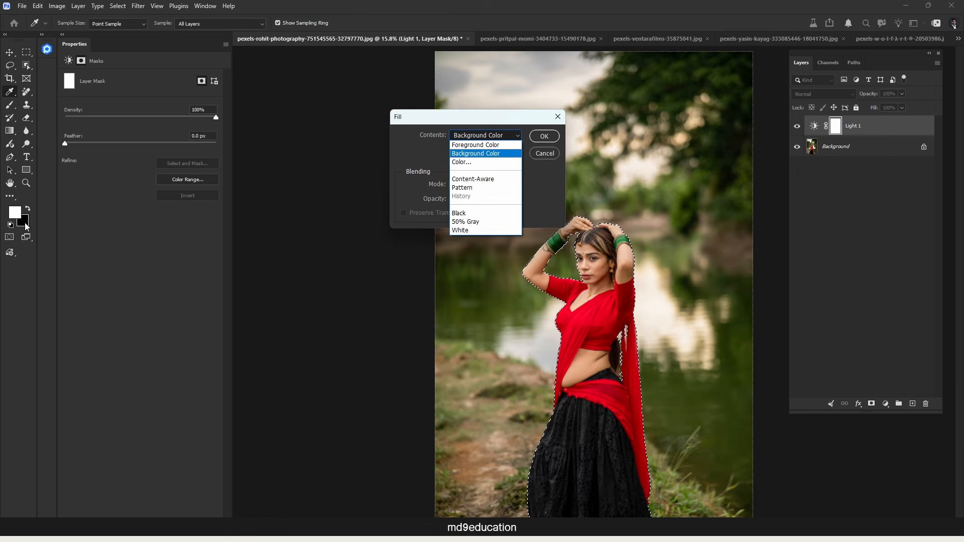
click(494, 153)
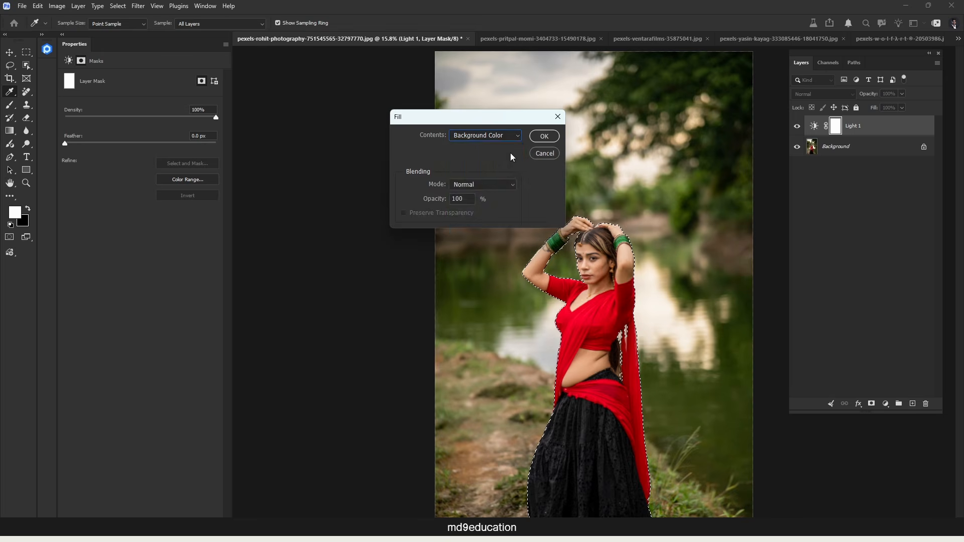
click(544, 136)
key(v)
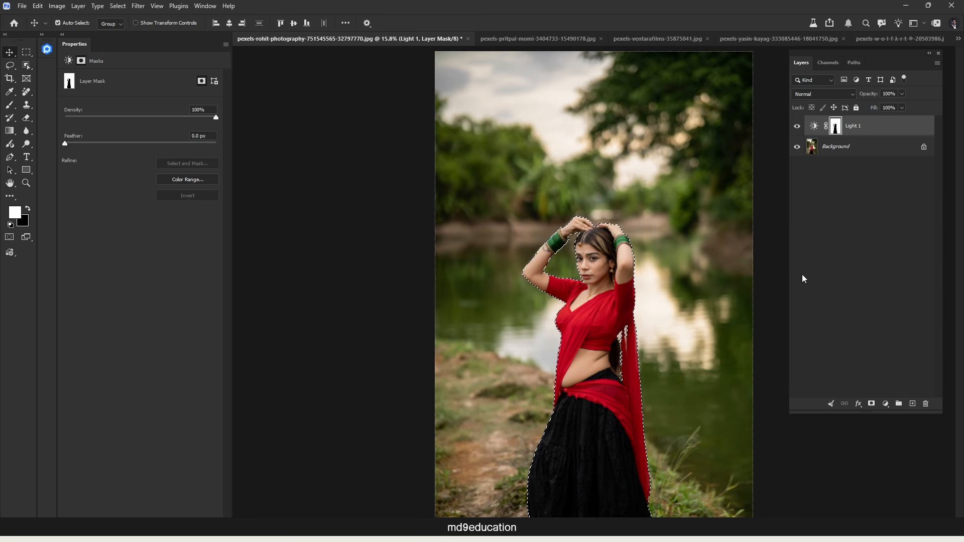
key(ctrl+d)
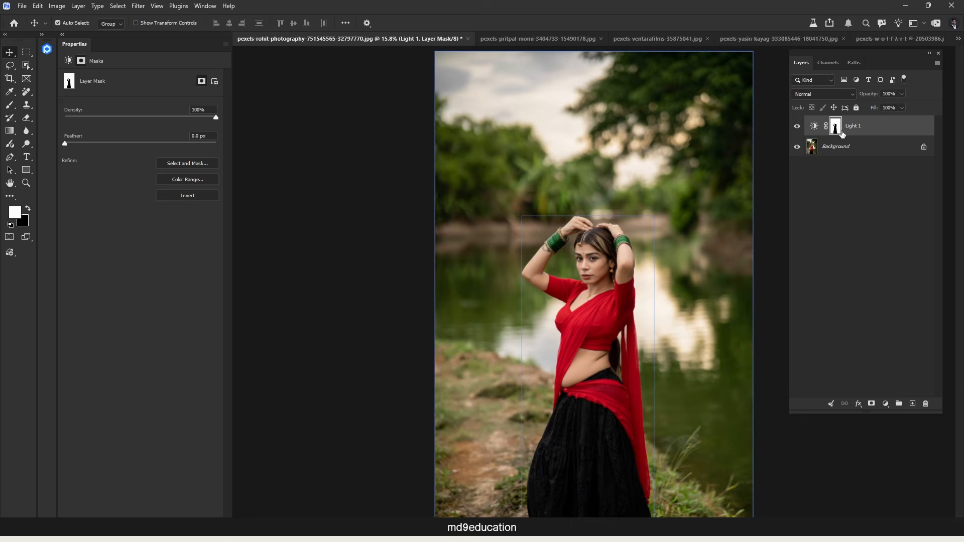
Step: Invert the Light 1 layer mask so the adjustment covers only the woman, and toggle the layer to compare
key(ctrl+i)
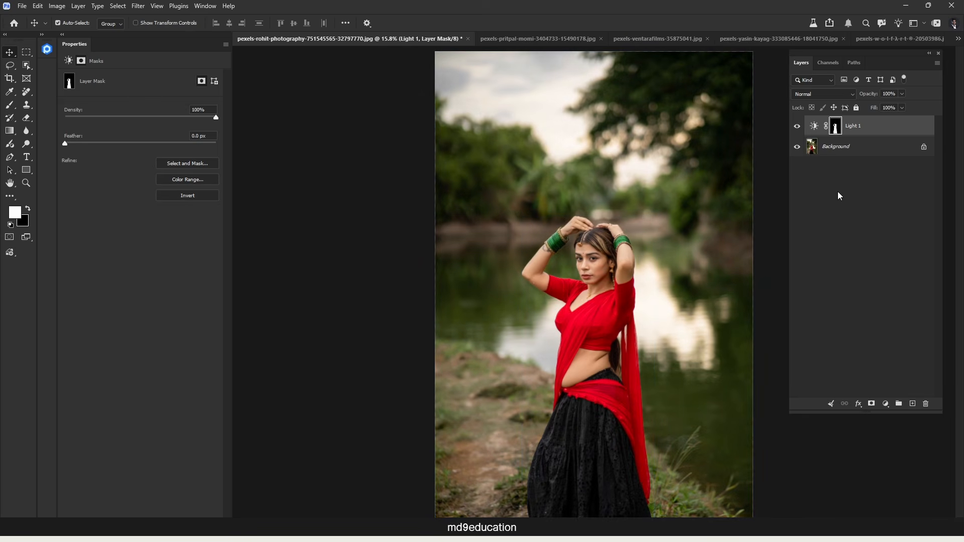
click(797, 127)
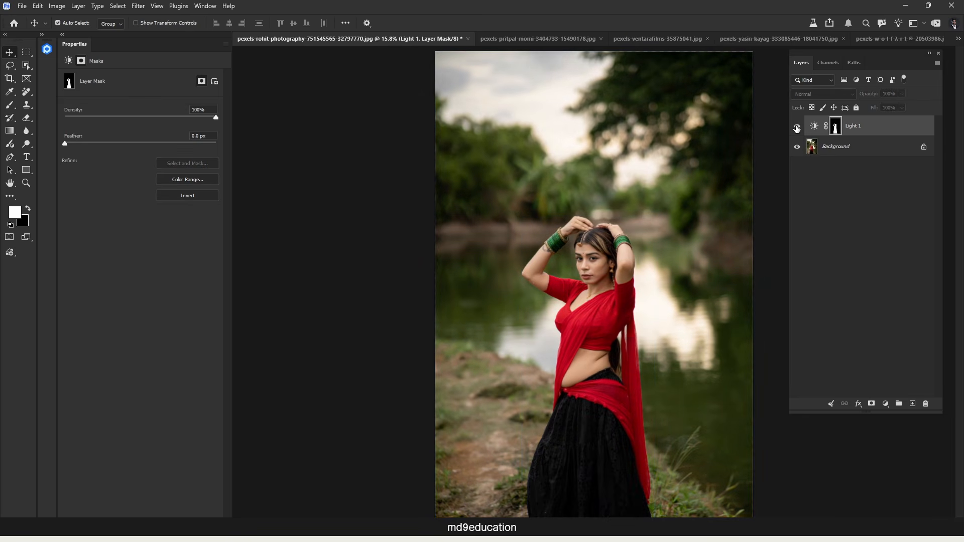
click(797, 127)
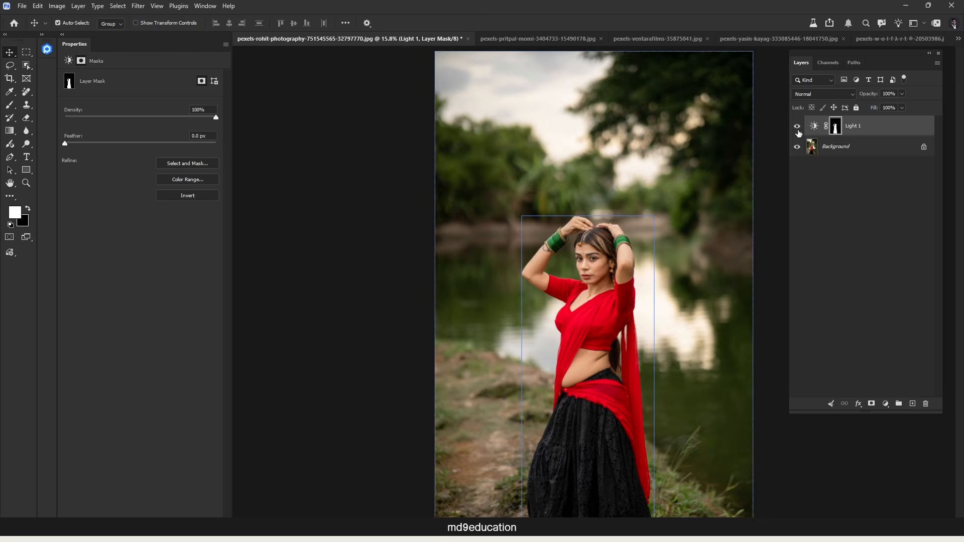
Step: Hide and show the Light 1 layer to compare, and duplicate the Light 1 adjustment layer
click(797, 126)
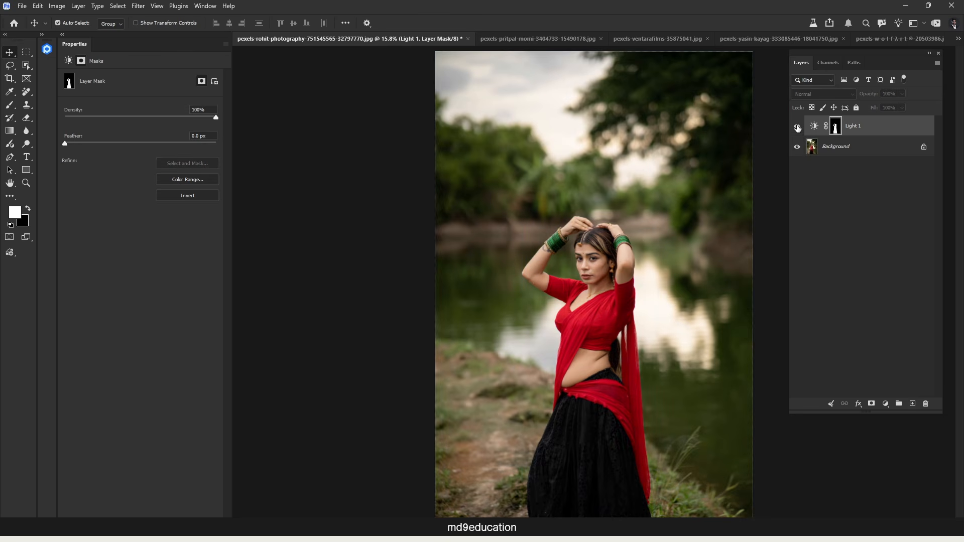
click(797, 126)
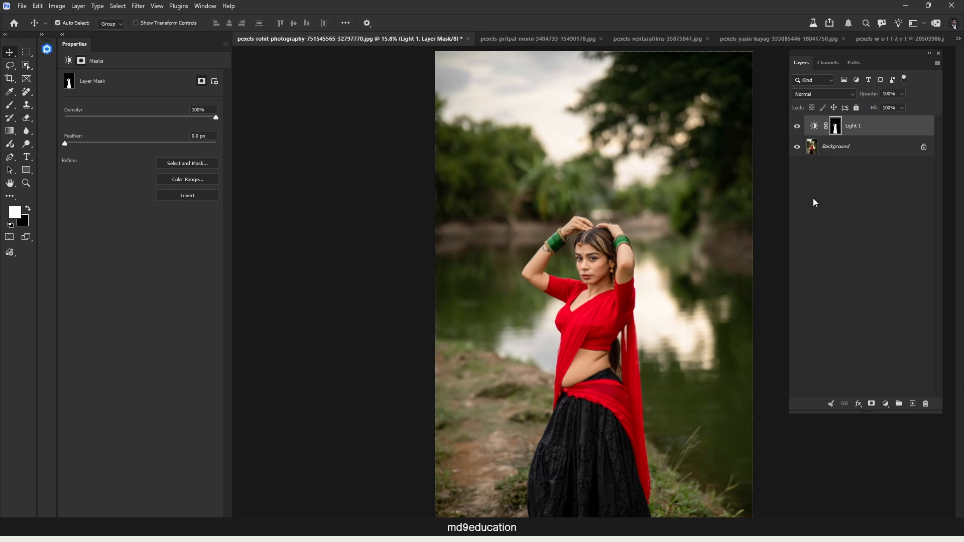
click(814, 127)
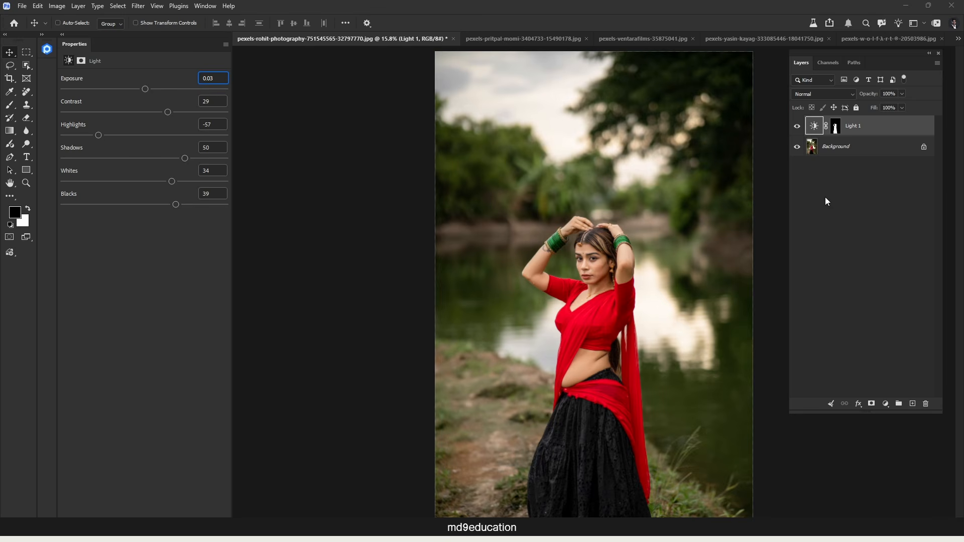
key(ctrl+j)
key(x)
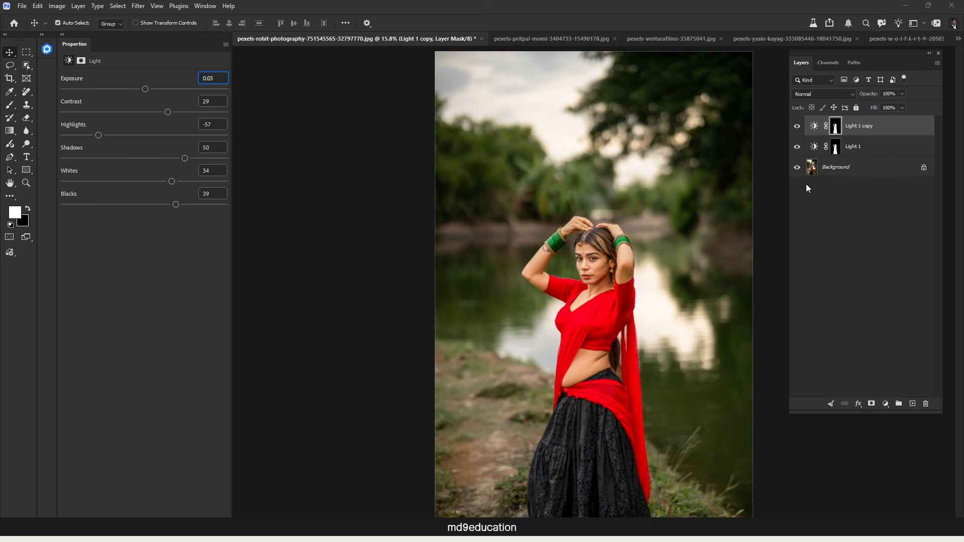
Step: Reset all Light values of the Light 1 copy layer to 0 and invert its mask so it covers the background
ctrl+click(818, 146)
click(194, 525)
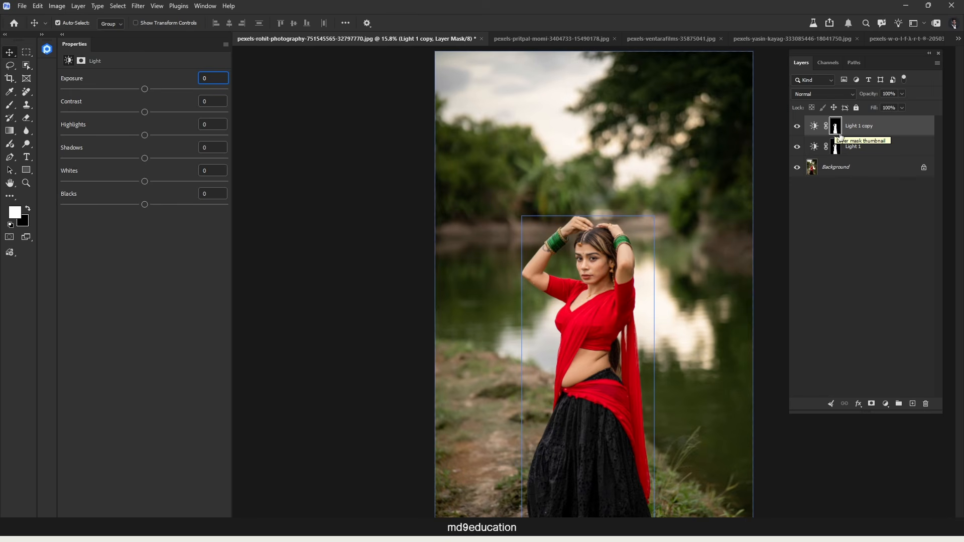
key(ctrl+i)
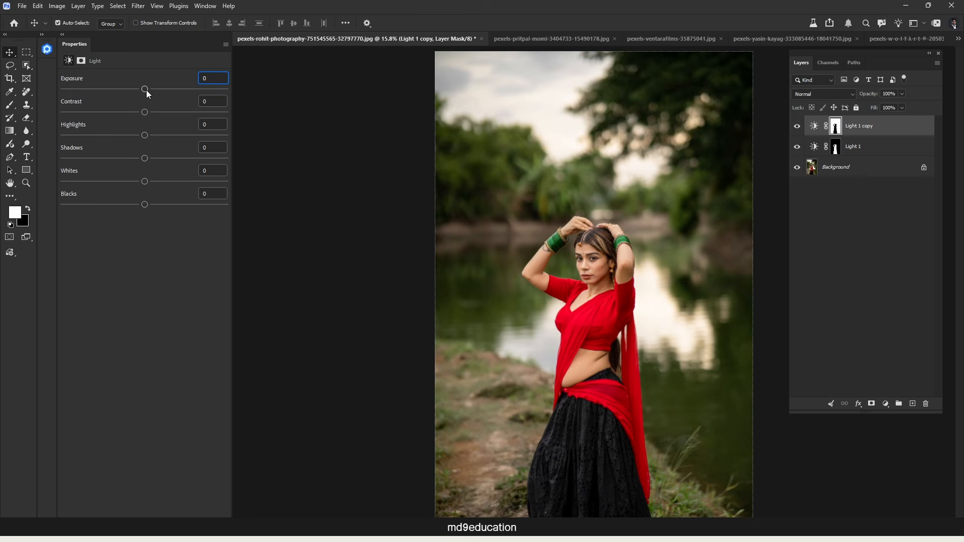
Step: Set the Light 1 copy layer to Exposure -0.76, Contrast -10, Highlights -72, Shadows 41, Whites -50 and Blacks -7
drag(145, 88, 87, 136)
click(87, 136)
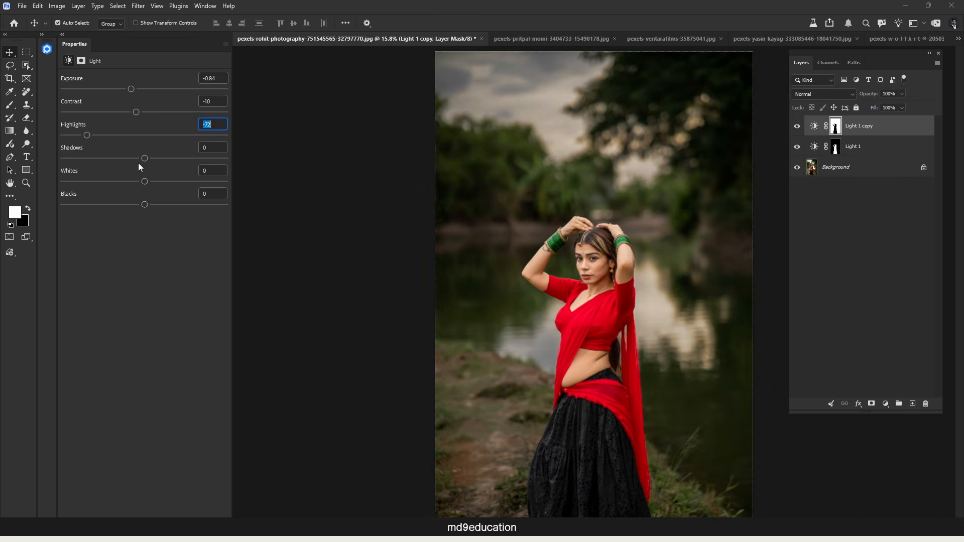
drag(145, 158, 177, 158)
drag(145, 181, 139, 204)
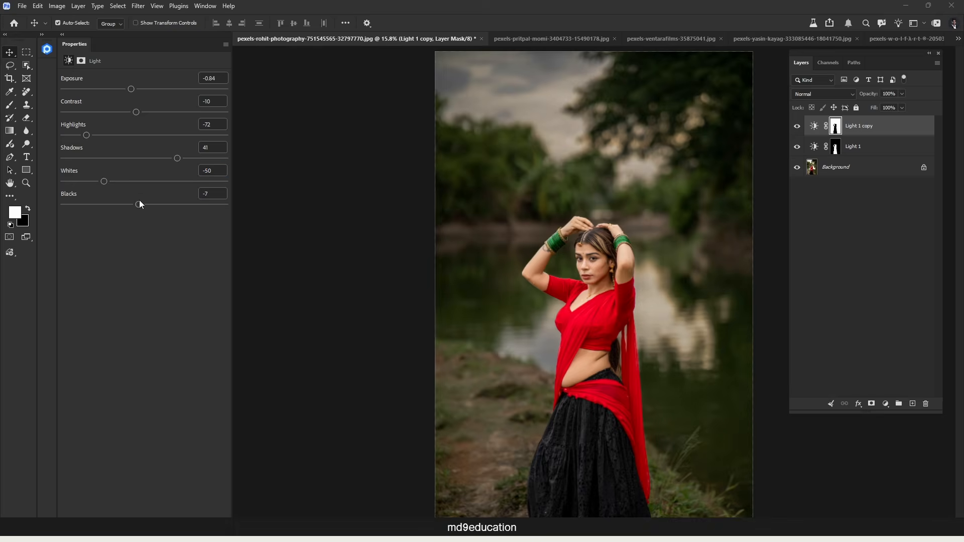
mouse_move(131, 89)
mouse_down()
mouse_move(146, 88)
mouse_move(132, 89)
mouse_up()
Step: Toggle Light 1 copy and Light 1 individually, compare with only the Background layer visible, and deselect the layers
click(798, 126)
click(797, 126)
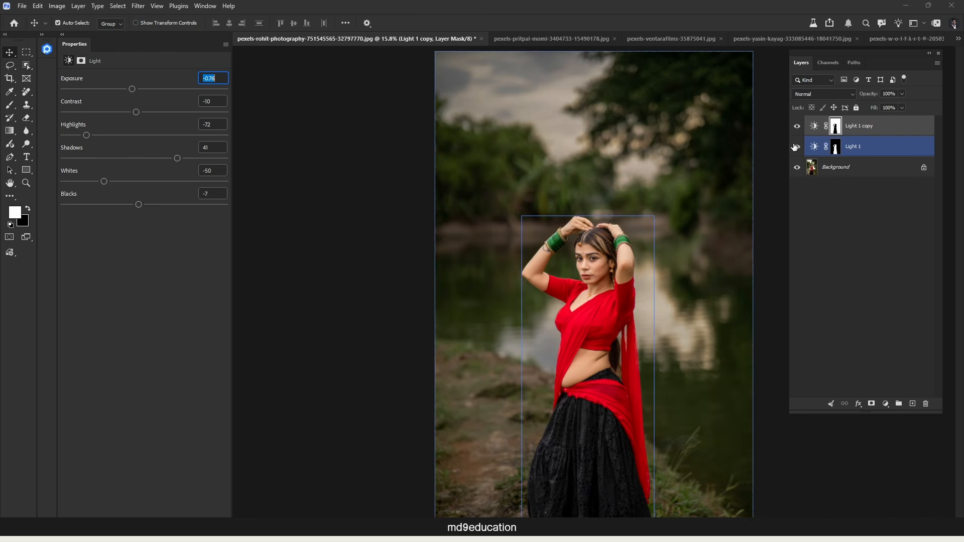
click(797, 147)
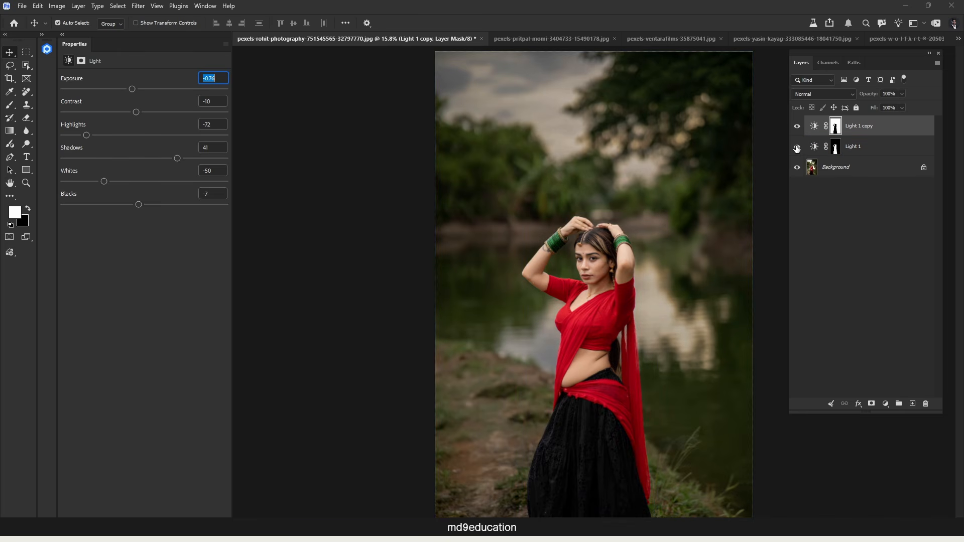
click(796, 148)
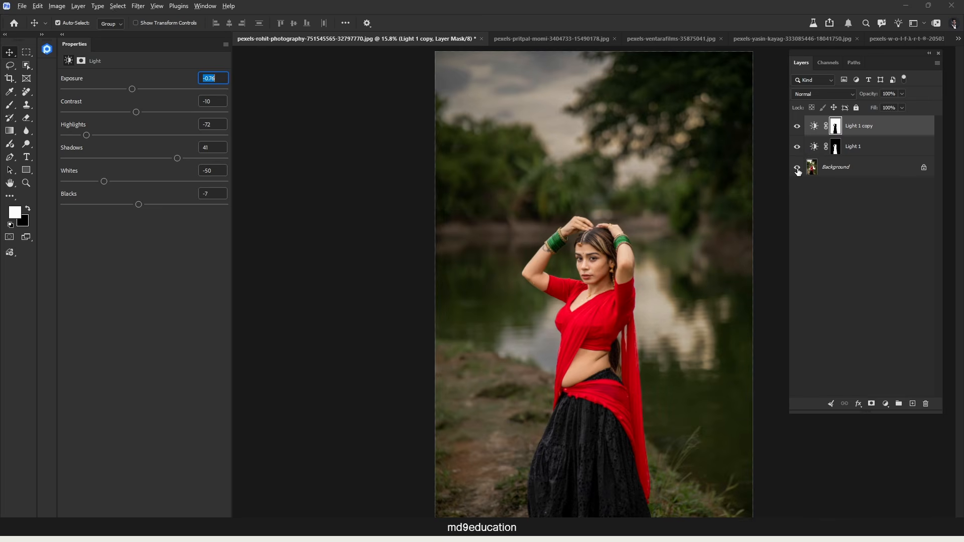
alt+click(797, 170)
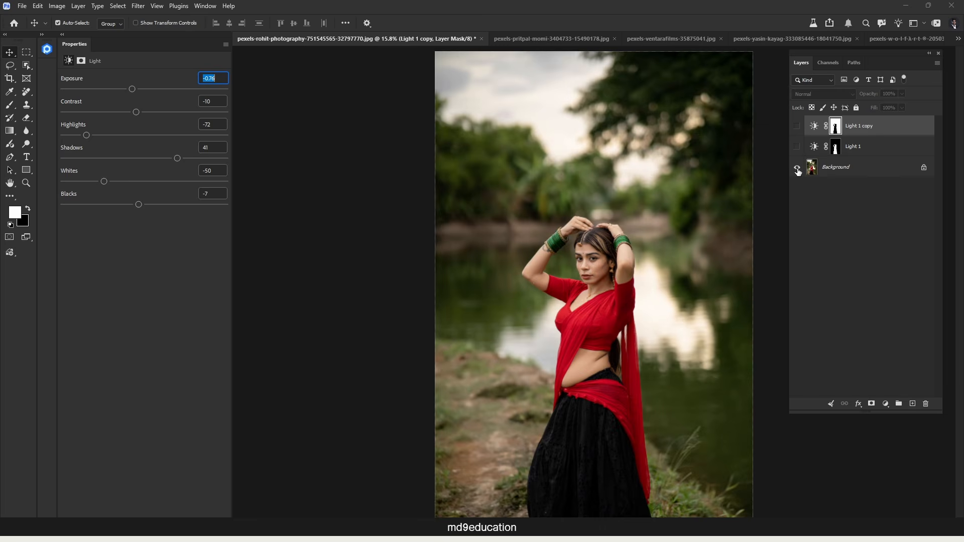
alt+click(797, 170)
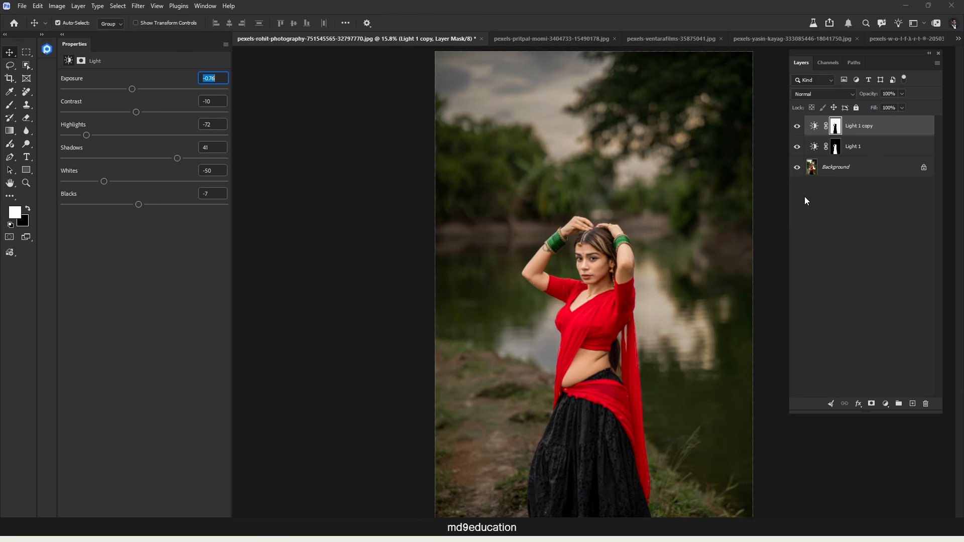
click(822, 247)
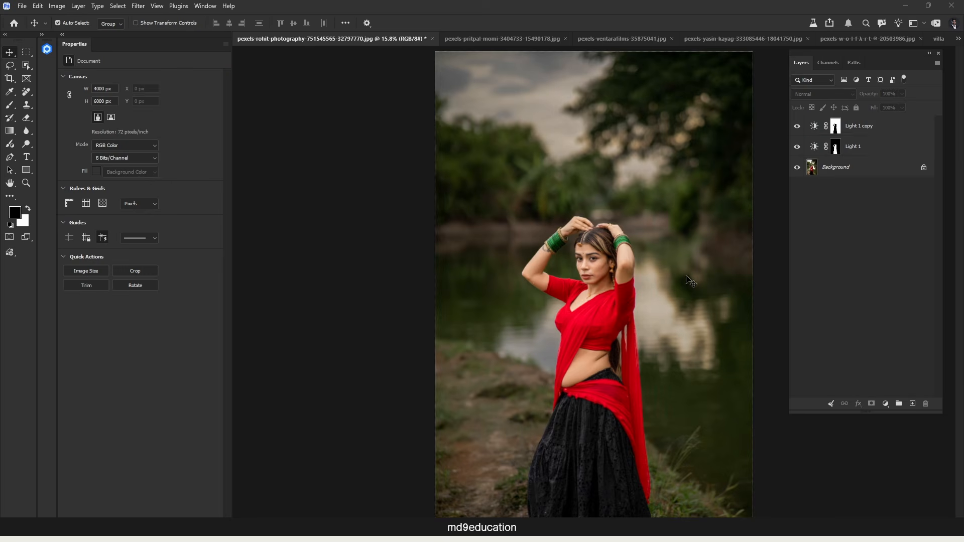
Step: Open the Blending Options of the Light 1 layer and move the dialog clear of the woman's face
click(616, 283)
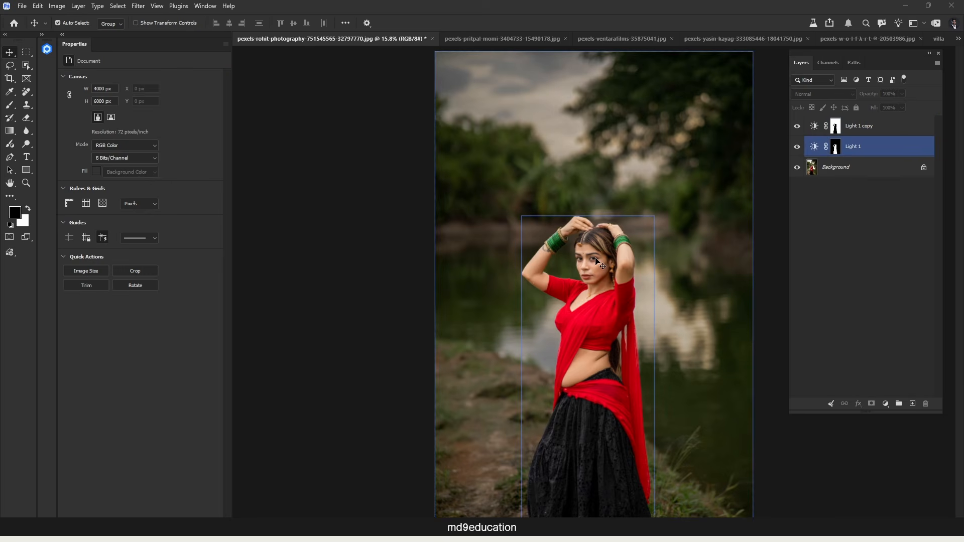
click(544, 315)
click(835, 146)
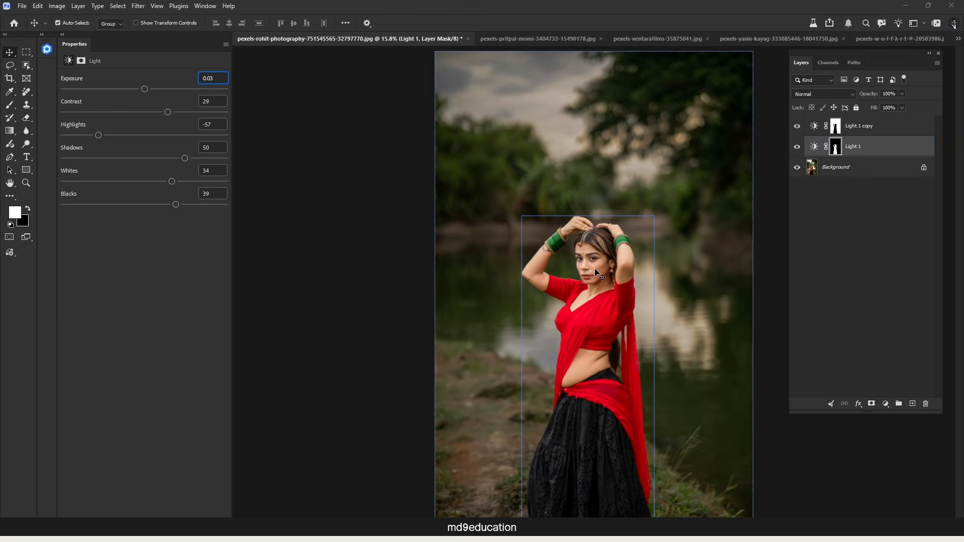
scroll(595, 272, up, 3)
scroll(595, 272, up, 1)
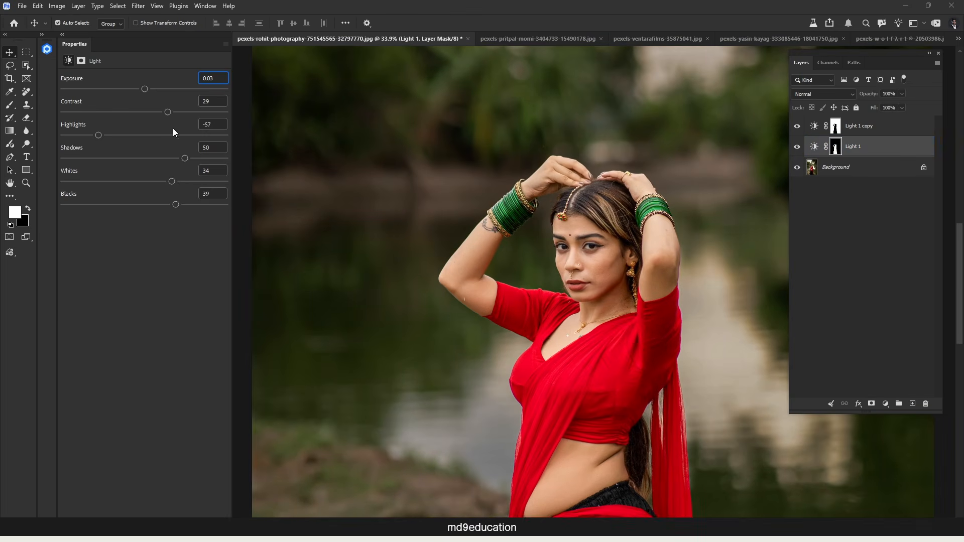
scroll(587, 266, up, 3)
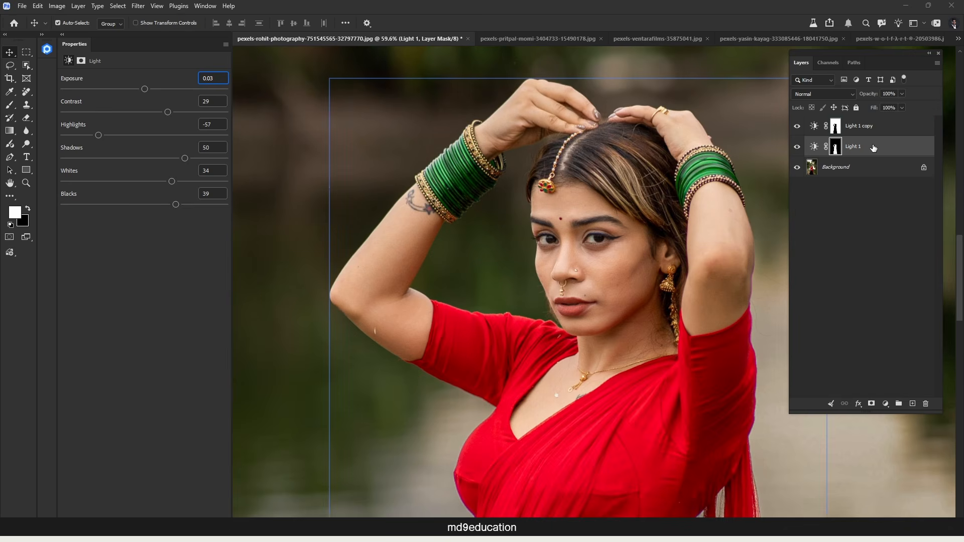
double_click(917, 151)
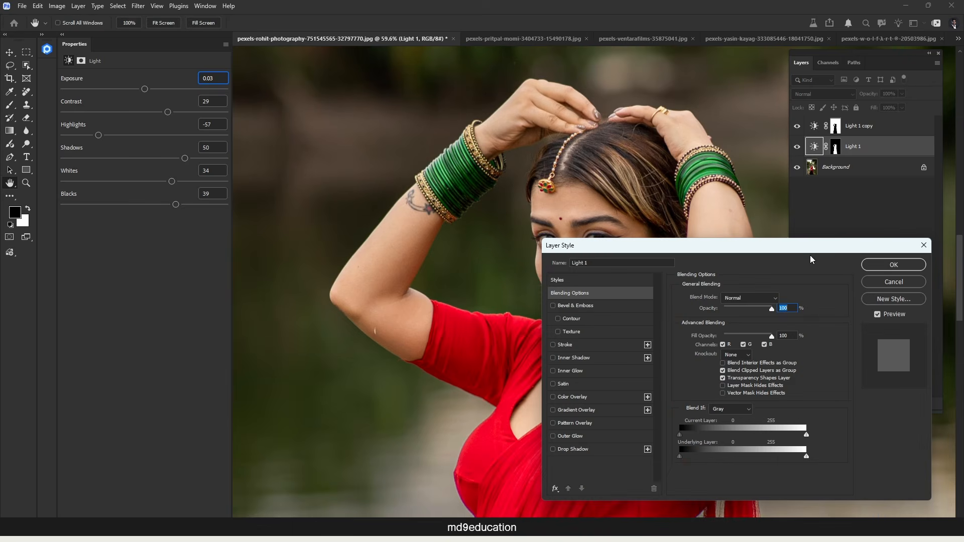
drag(700, 246, 282, 187)
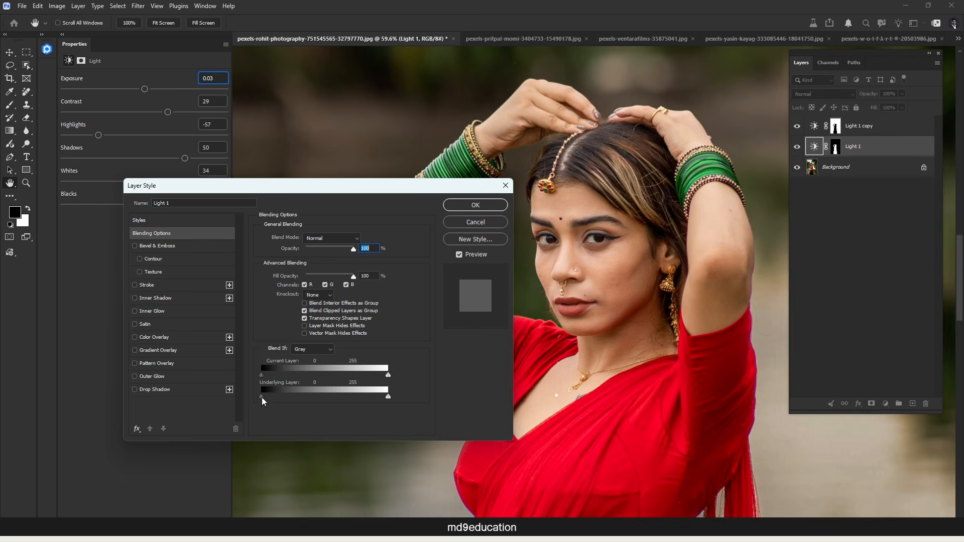
Step: Split the Underlying Layer shadow slider under Blend If at about 0 / 110 and apply the layer style
drag(261, 397, 310, 399)
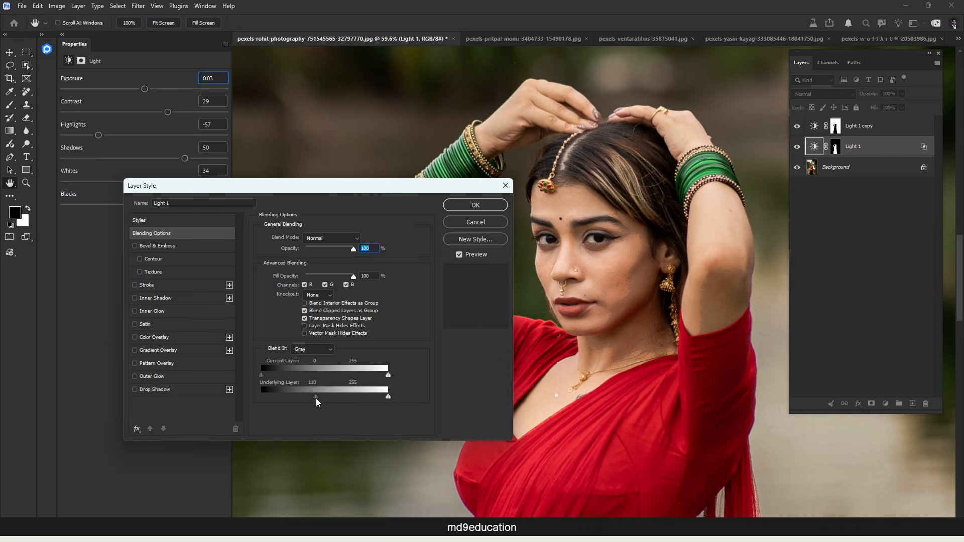
key(alt)
drag(315, 397, 224, 400)
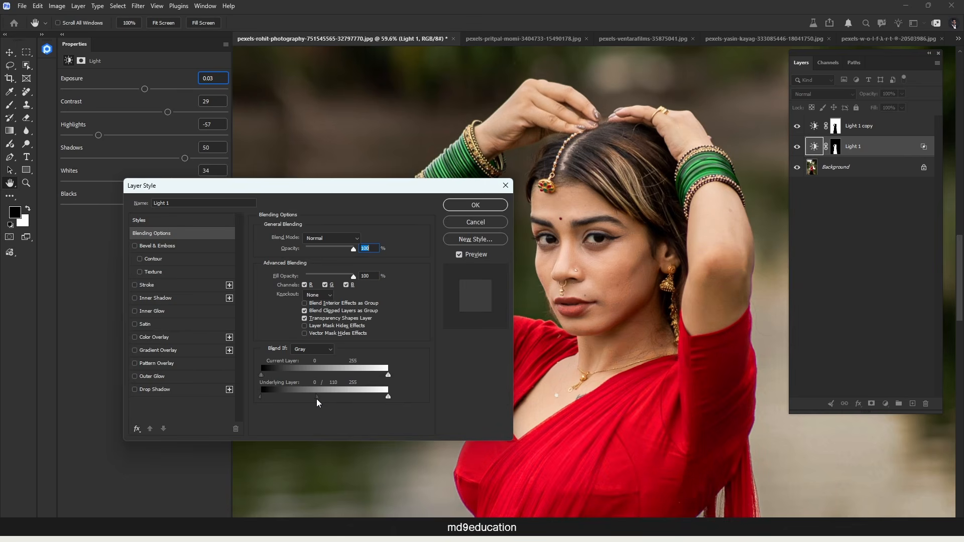
mouse_move(316, 400)
mouse_down()
mouse_move(340, 402)
mouse_move(303, 406)
mouse_move(353, 407)
mouse_move(322, 406)
mouse_up()
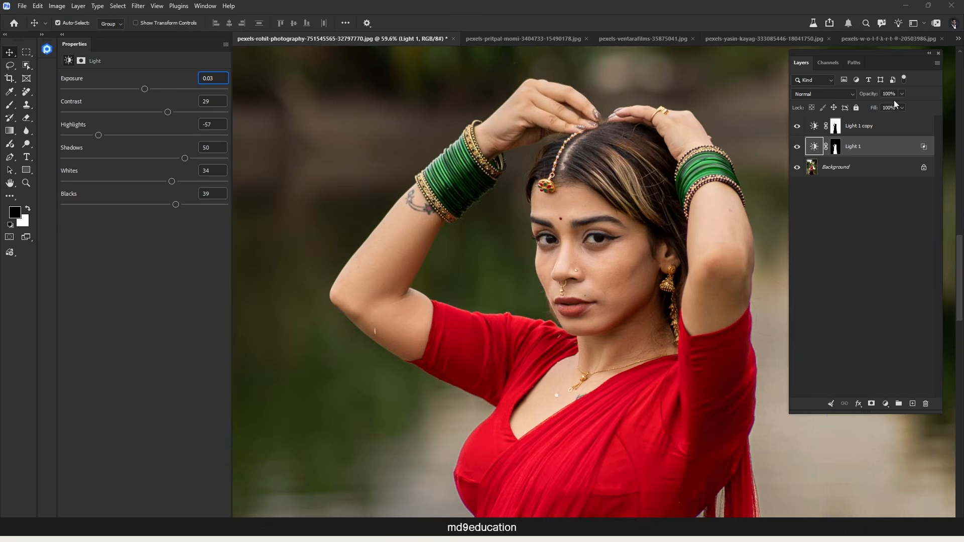
Step: Hide and show the Light 1 copy and Light 1 layers to compare the portrait with and without the adjustments
click(798, 131)
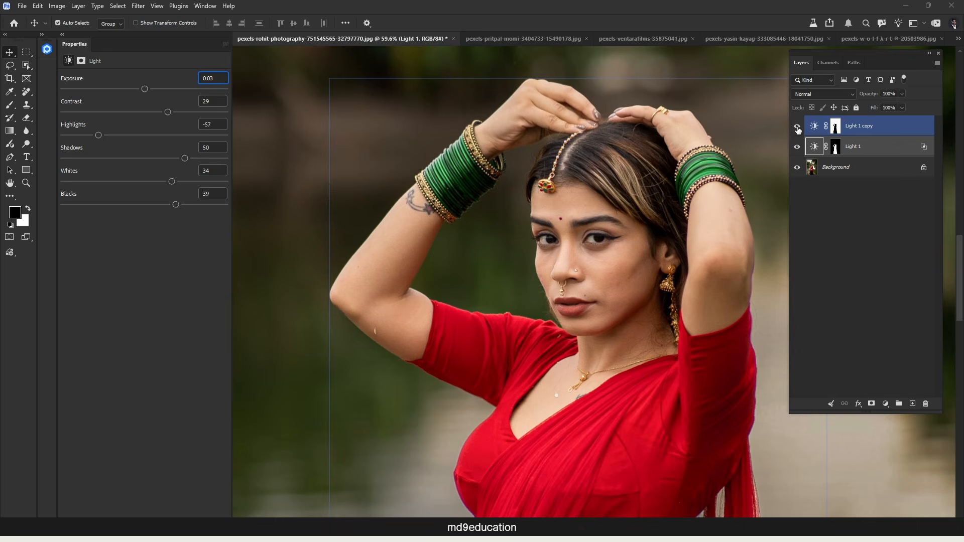
click(797, 127)
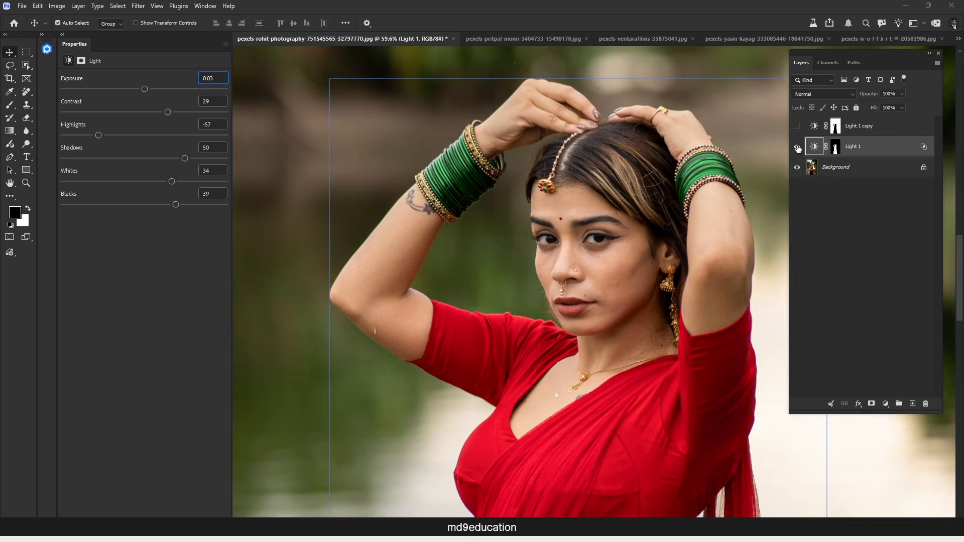
click(797, 147)
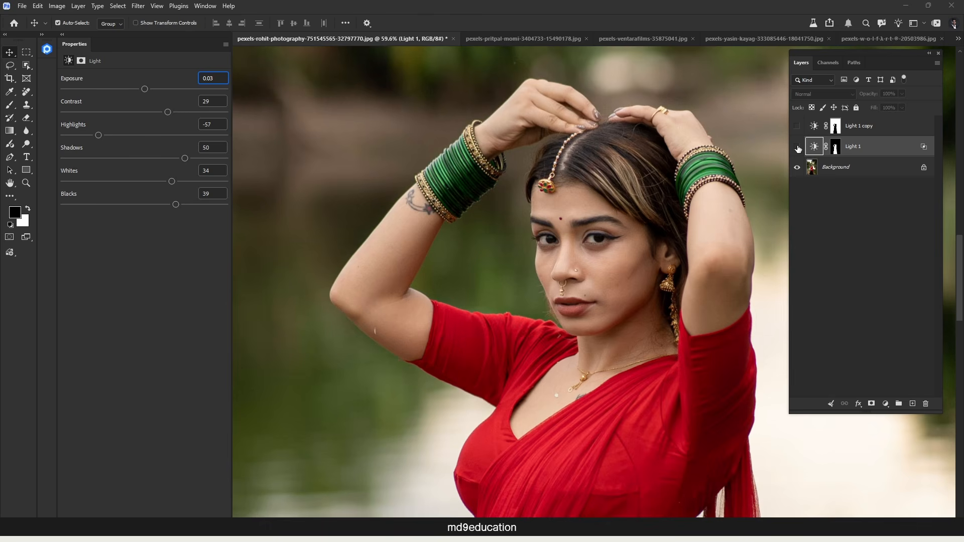
click(797, 148)
click(798, 148)
drag(797, 148, 798, 127)
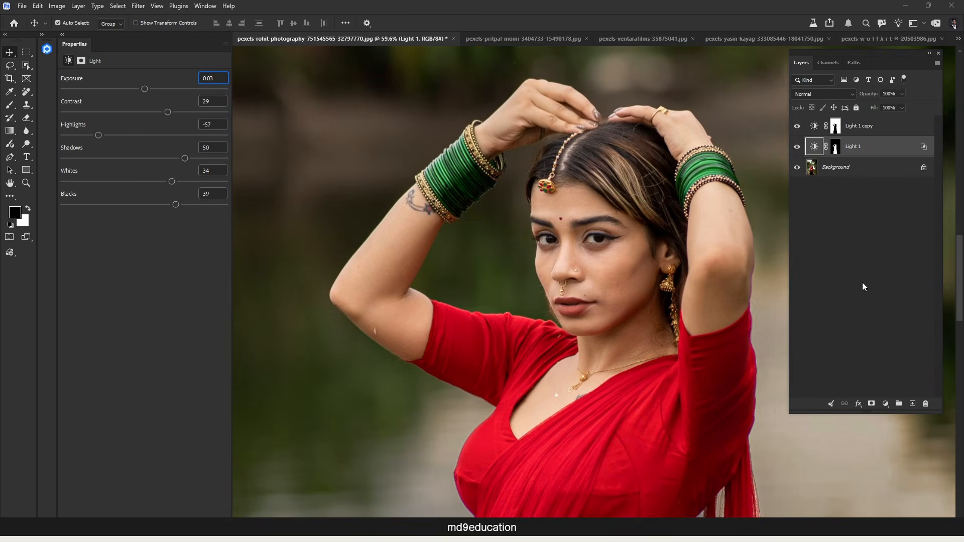
Step: Fit the whole photo in view, deselect the layers, and create an empty group above Light 1 copy
key(ctrl+0)
click(879, 393)
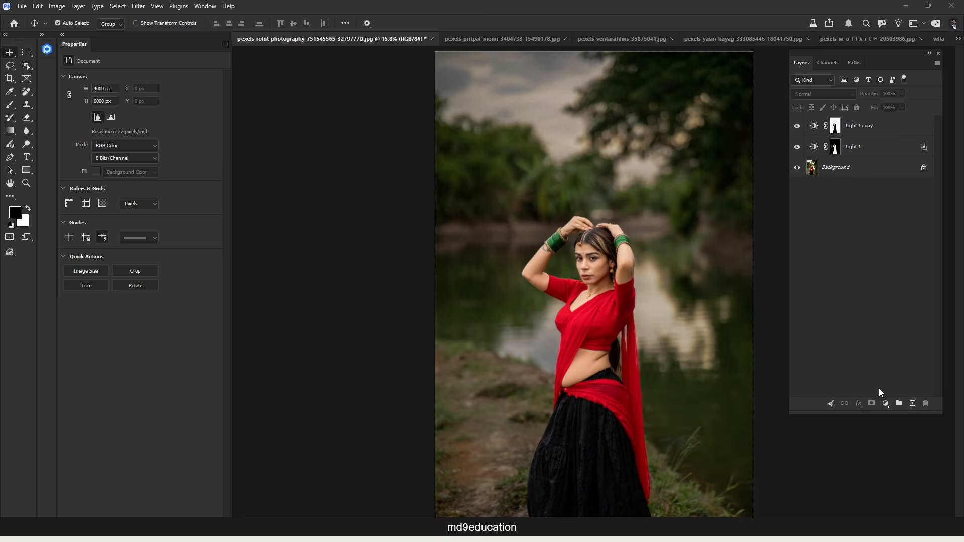
click(899, 403)
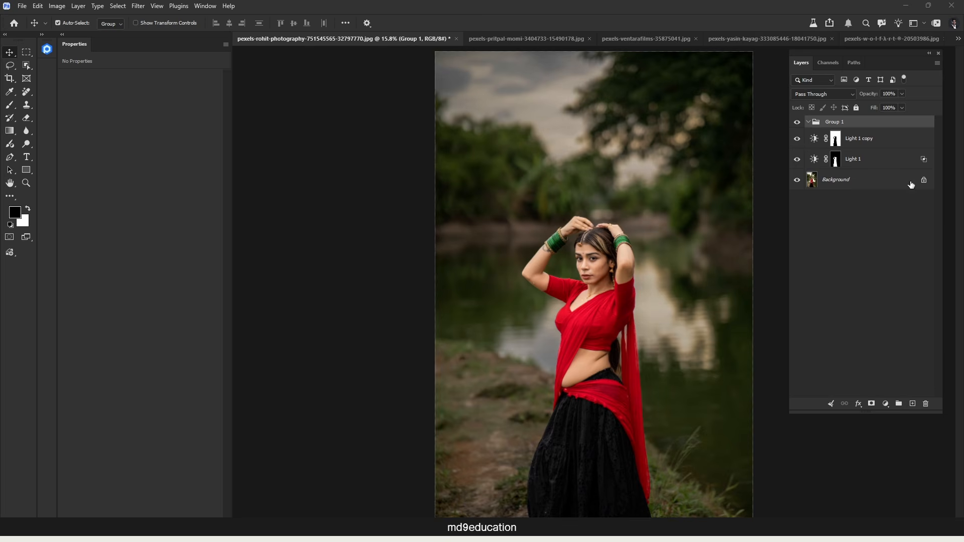
click(808, 122)
Step: Add a Light adjustment layer inside Group 1 with Exposure 2.04 and make its adjustment thumbnail active
click(885, 405)
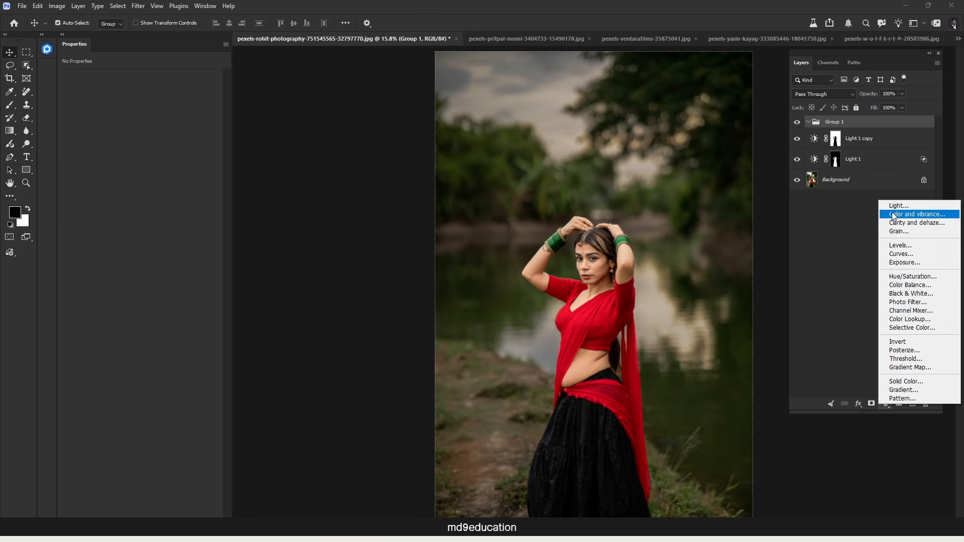
click(920, 207)
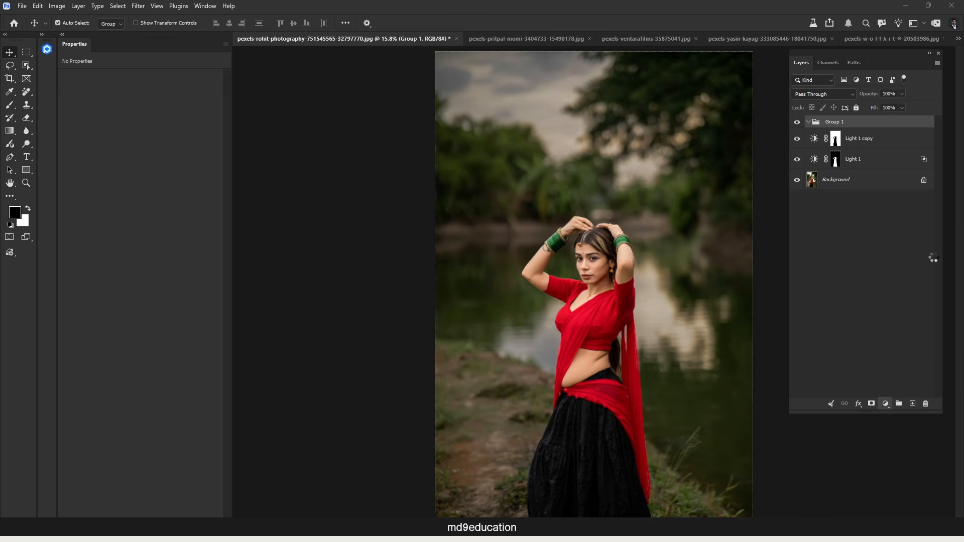
drag(145, 89, 177, 92)
click(910, 161)
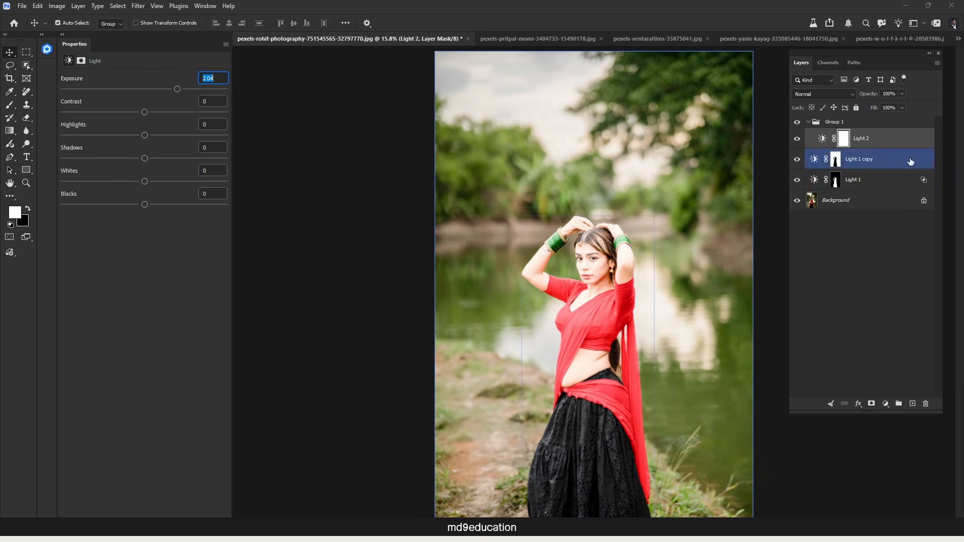
click(821, 139)
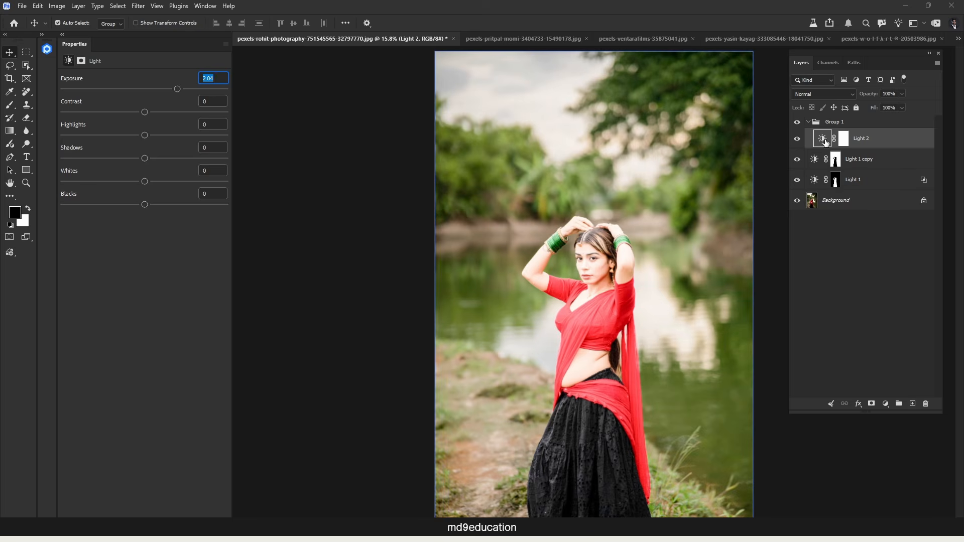
Step: Select and collapse Group 1, toggle its visibility to compare the photo, and expand the group again
drag(822, 141, 821, 123)
click(808, 122)
click(798, 122)
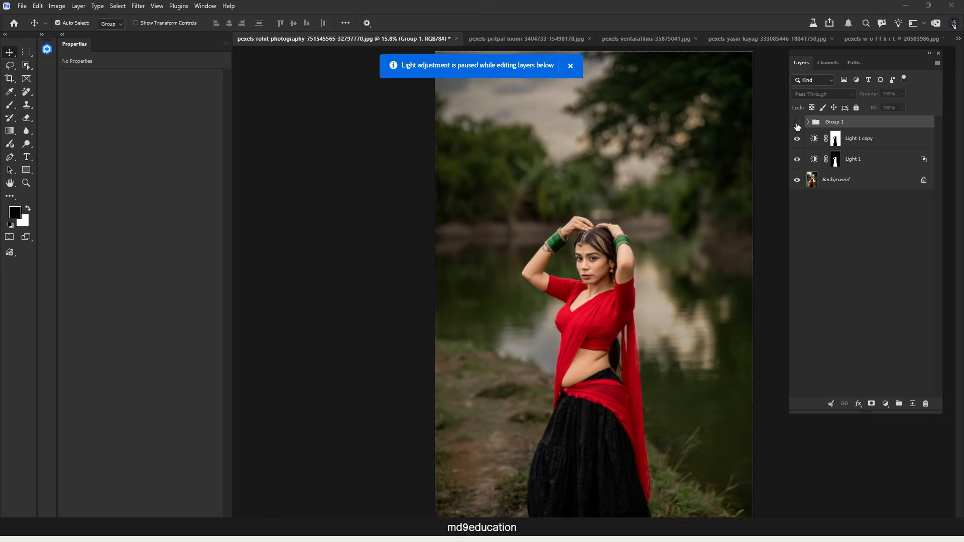
click(796, 123)
click(797, 123)
click(796, 123)
click(808, 123)
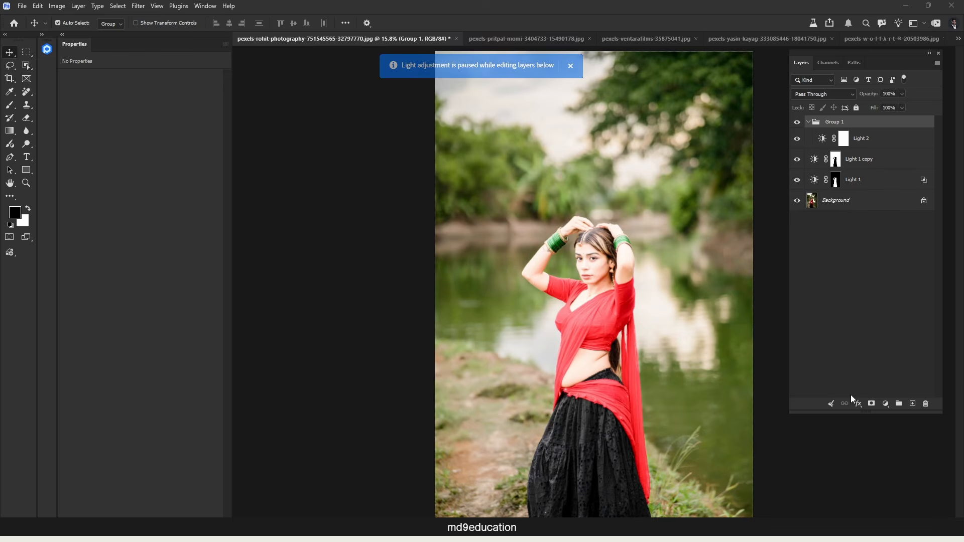
Step: Add a Color and vibrance adjustment layer above Light 2 inside Group 1
click(888, 404)
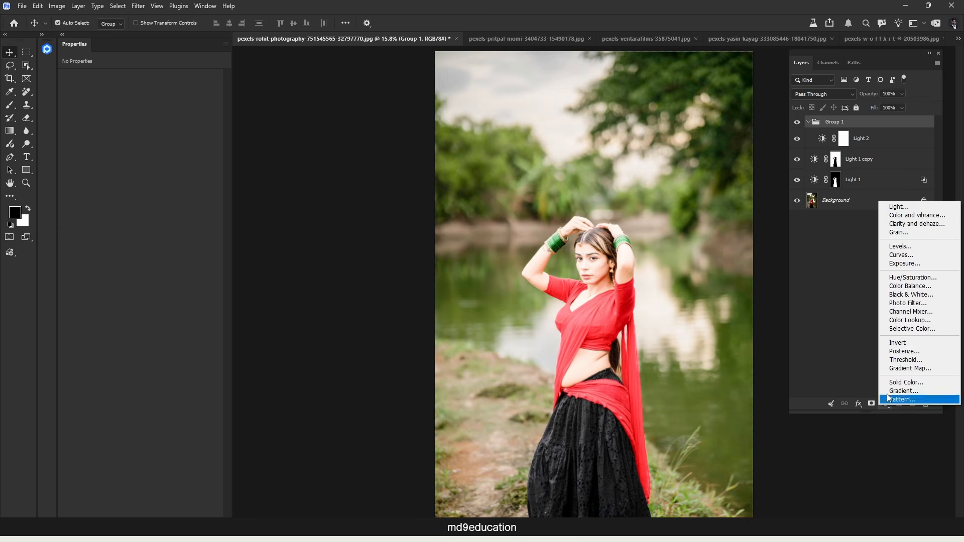
click(933, 214)
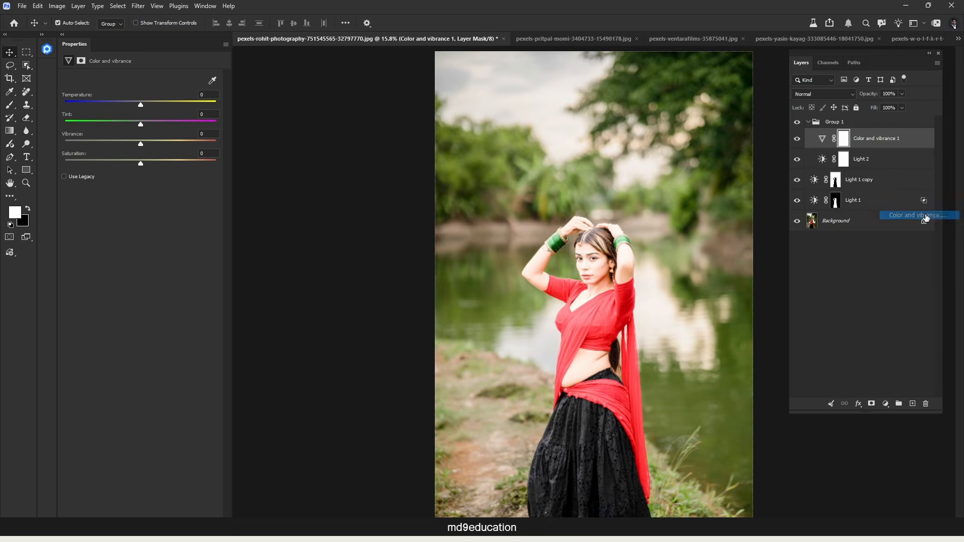
click(811, 127)
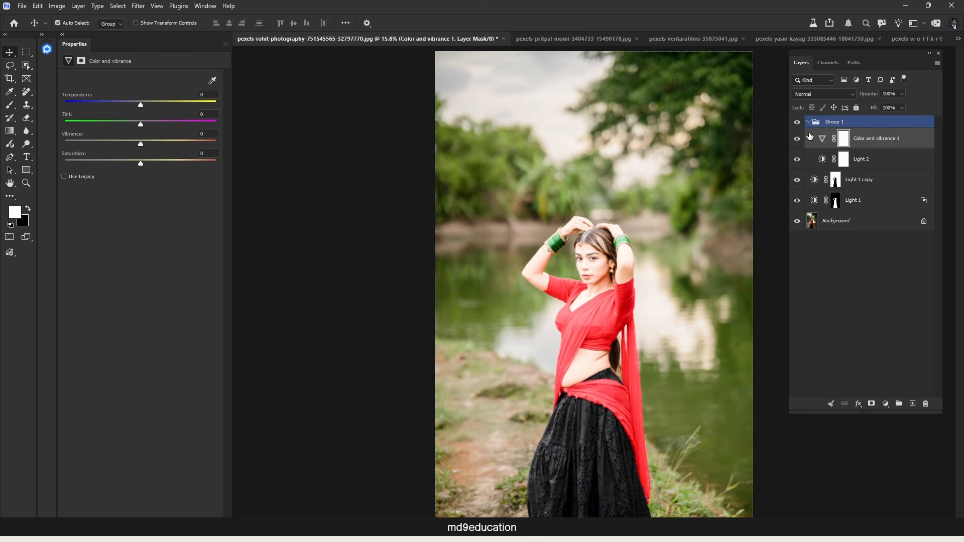
Step: Collapse Group 1, hide and show it to compare the photo with the Color and vibrance layer included, and expand it again
click(808, 123)
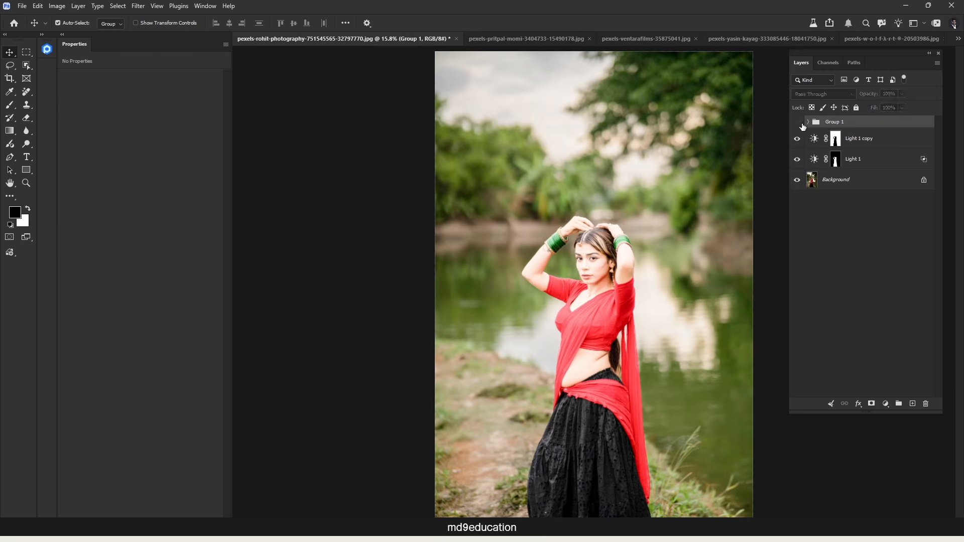
click(797, 122)
click(796, 122)
click(808, 122)
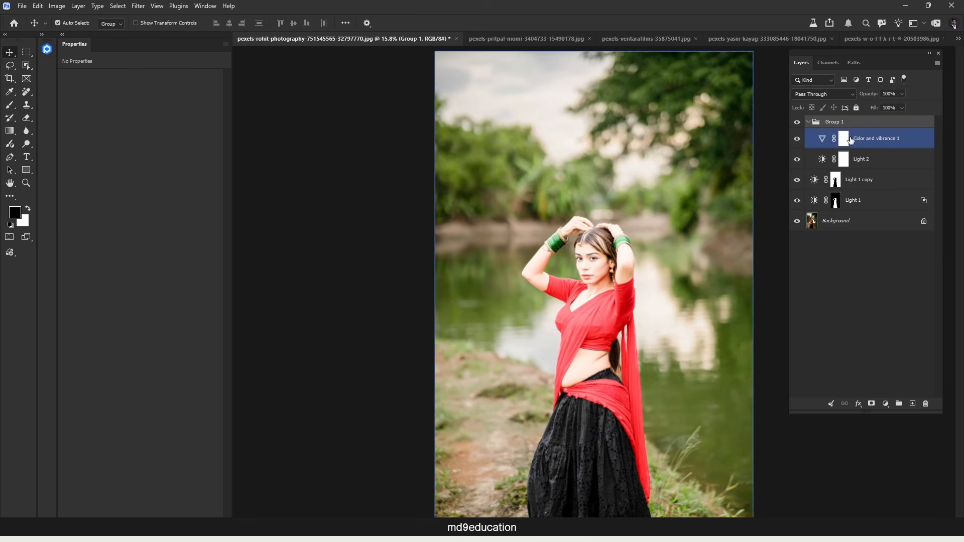
Step: Activate the adjustment thumbnail of Color and vibrance 1 and set its Temperature to +79 and Tint to +30
click(822, 140)
click(821, 140)
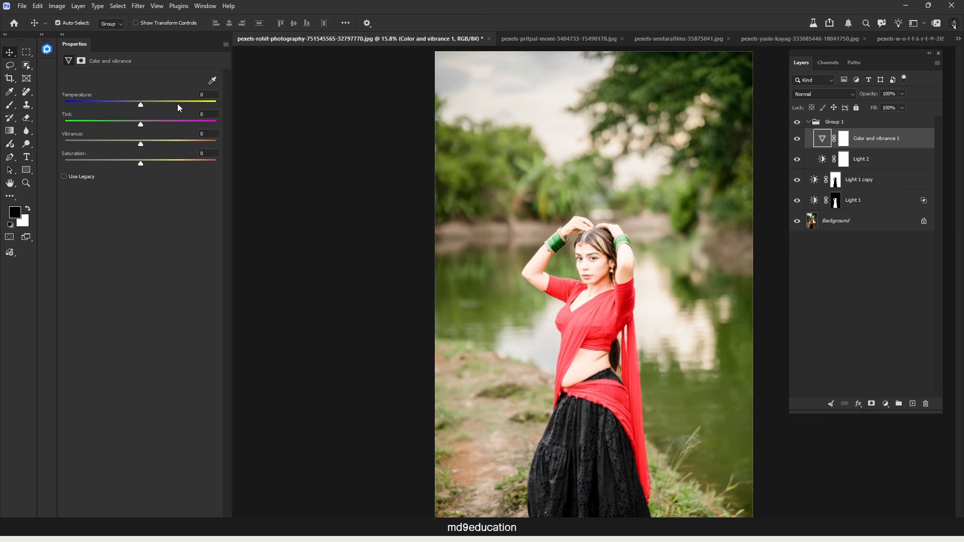
drag(179, 105, 200, 105)
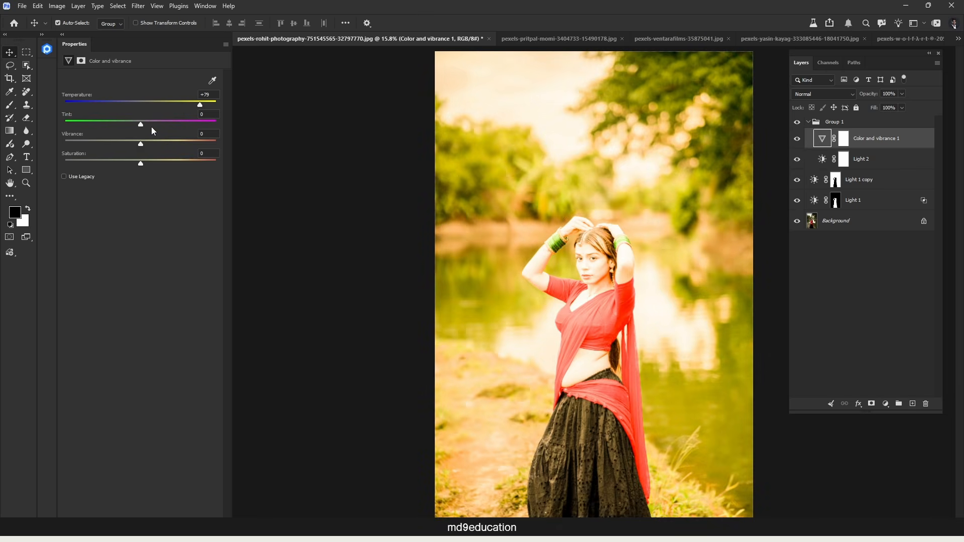
drag(140, 124, 160, 122)
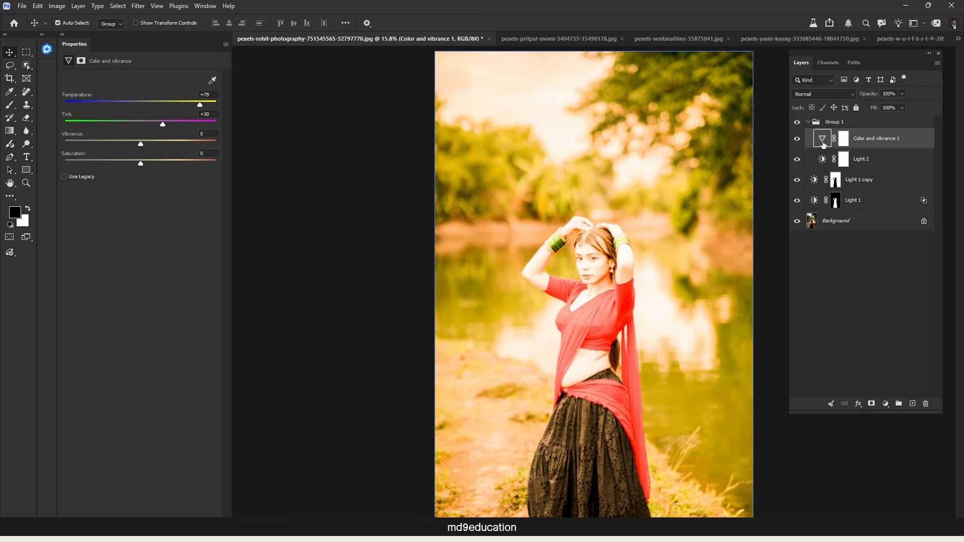
Step: Select and collapse Group 1, then hide and show it to compare the photo with and without the warm toning
click(822, 125)
click(807, 122)
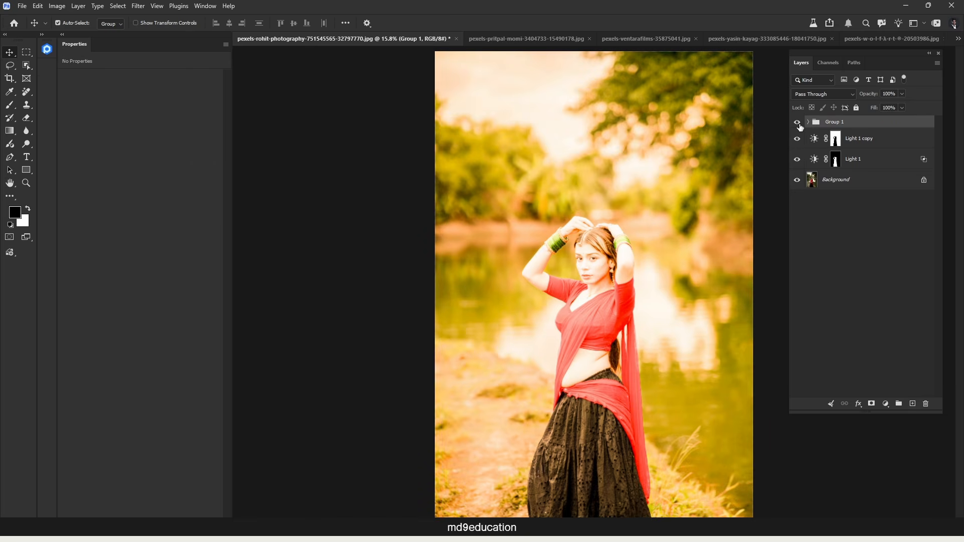
click(798, 123)
click(797, 123)
Step: Add a black layer mask to Group 1 so that its adjustments are hidden
alt+click(872, 404)
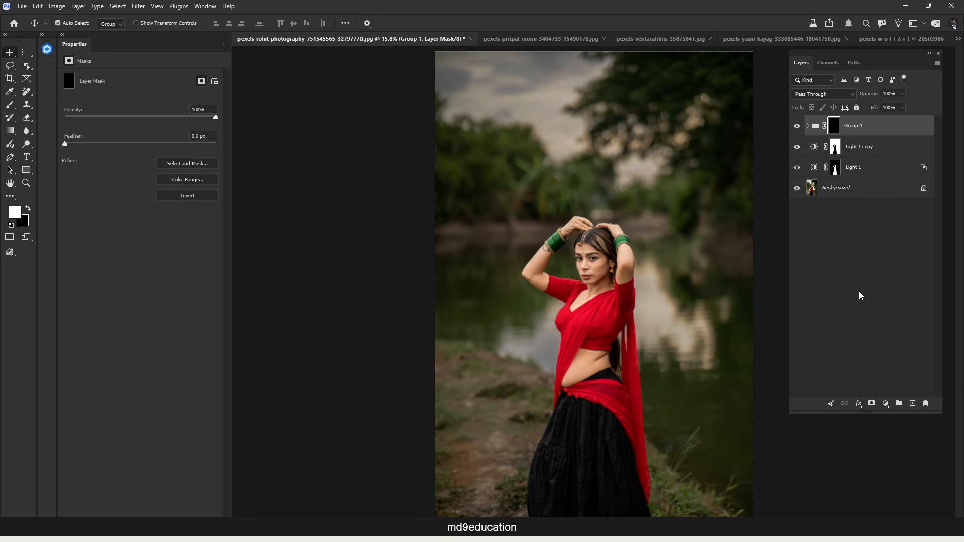
click(846, 146)
click(836, 168)
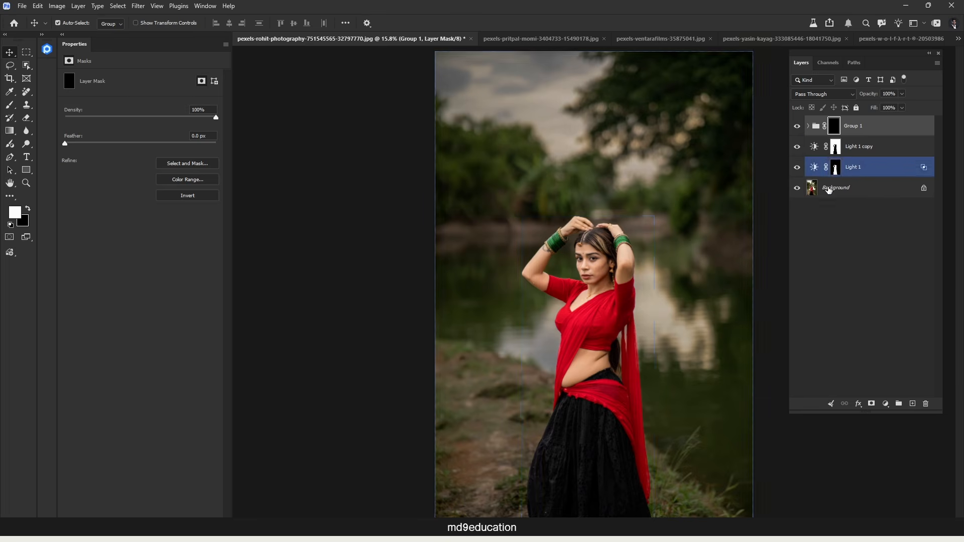
click(839, 153)
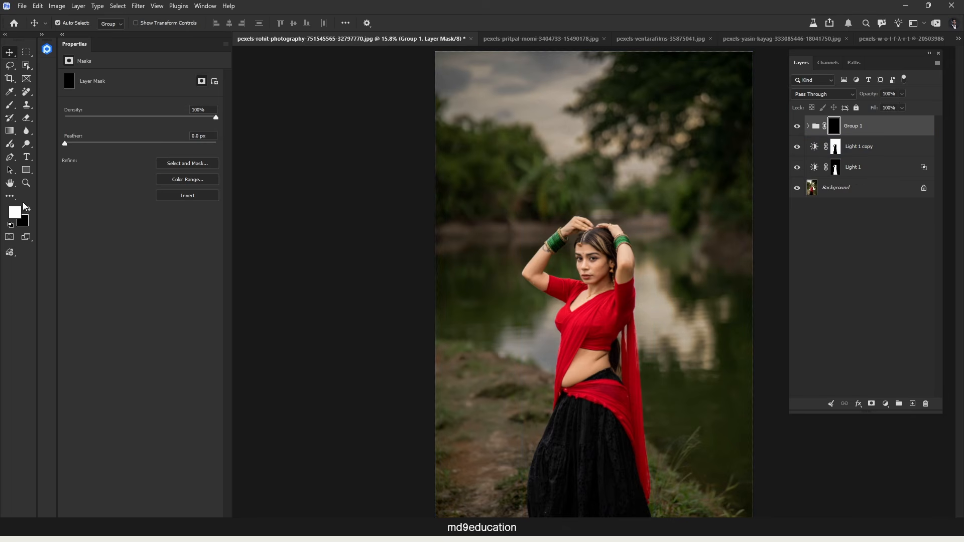
Step: Paint white on Group 1's mask with a large soft brush over the upper-left sky and trees, and lower the group's opacity to 85%
click(10, 105)
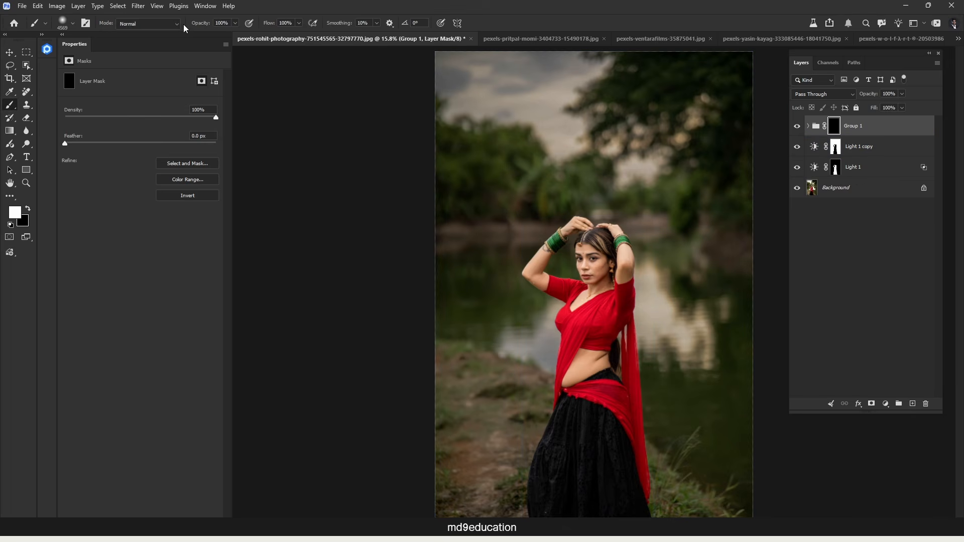
click(199, 25)
drag(262, 28, 320, 28)
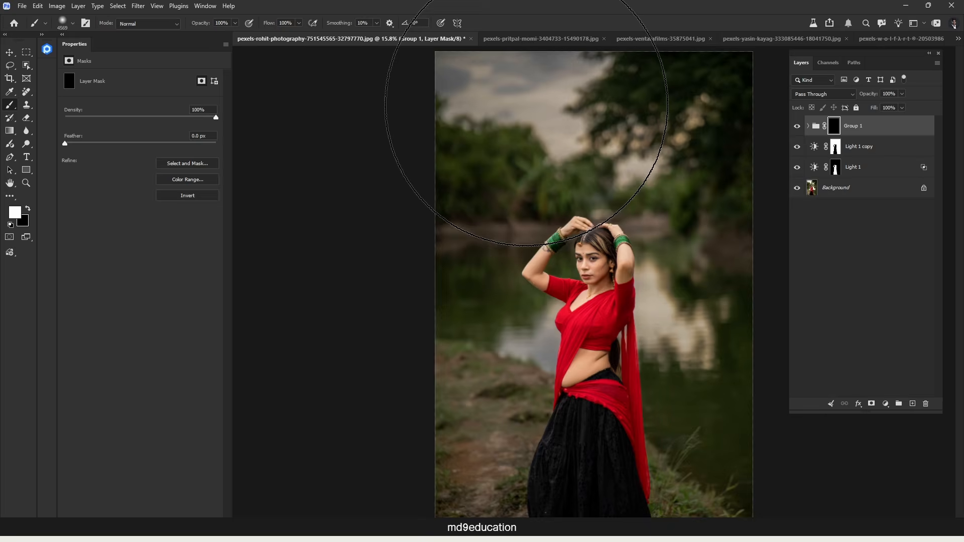
scroll(523, 91, down, 3)
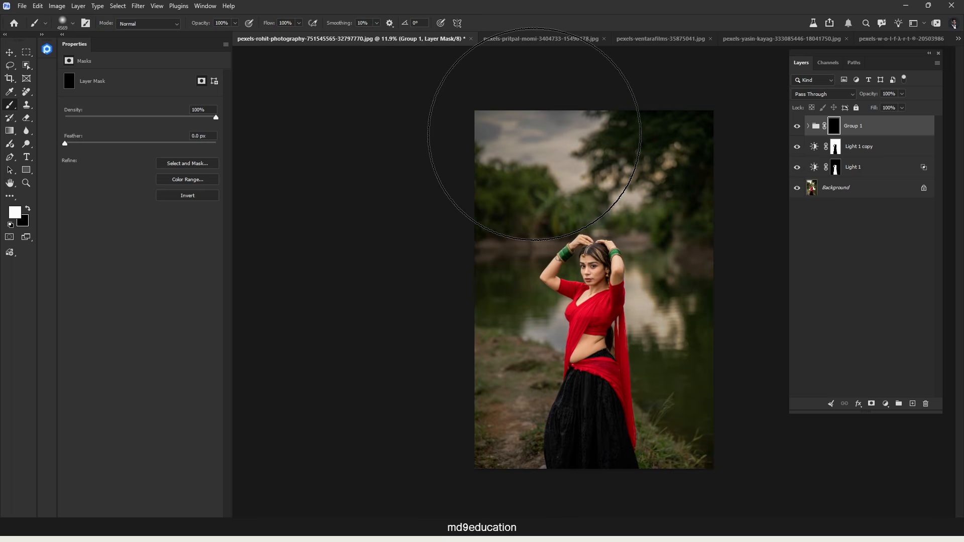
click(532, 134)
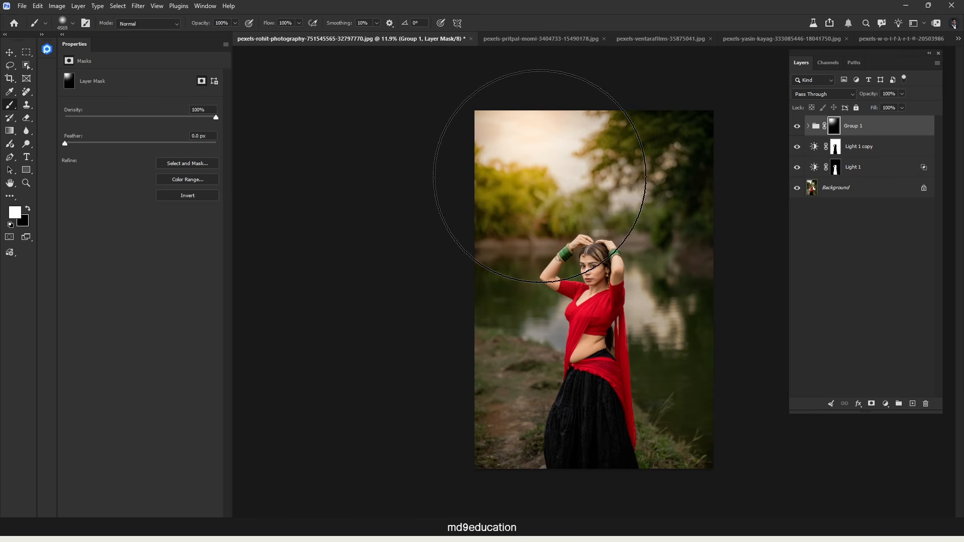
mouse_move(870, 98)
mouse_down()
mouse_move(817, 100)
mouse_move(864, 101)
mouse_up()
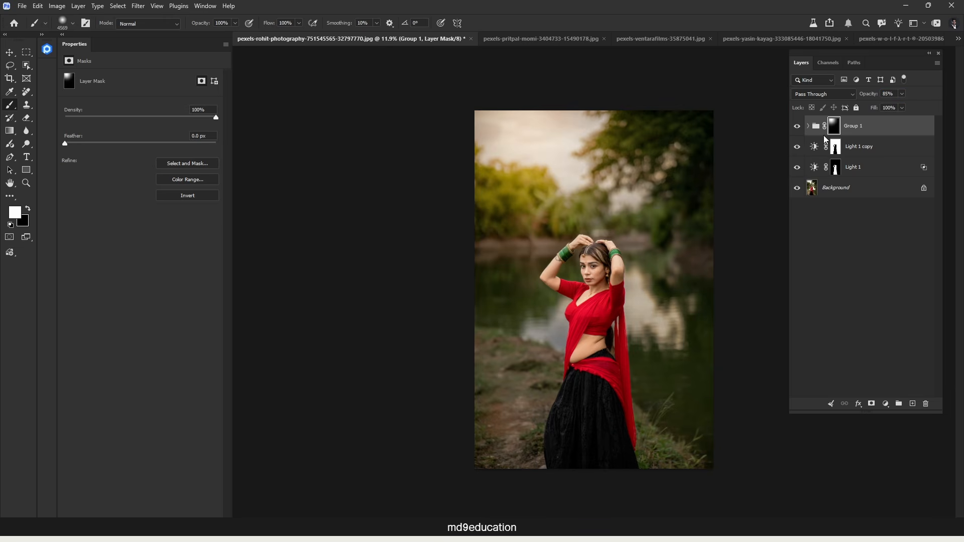
Step: Expand Group 1 and fine-tune Color and vibrance 1's Temperature, Tint, Vibrance and Saturation sliders for a deeper orange glow
click(808, 126)
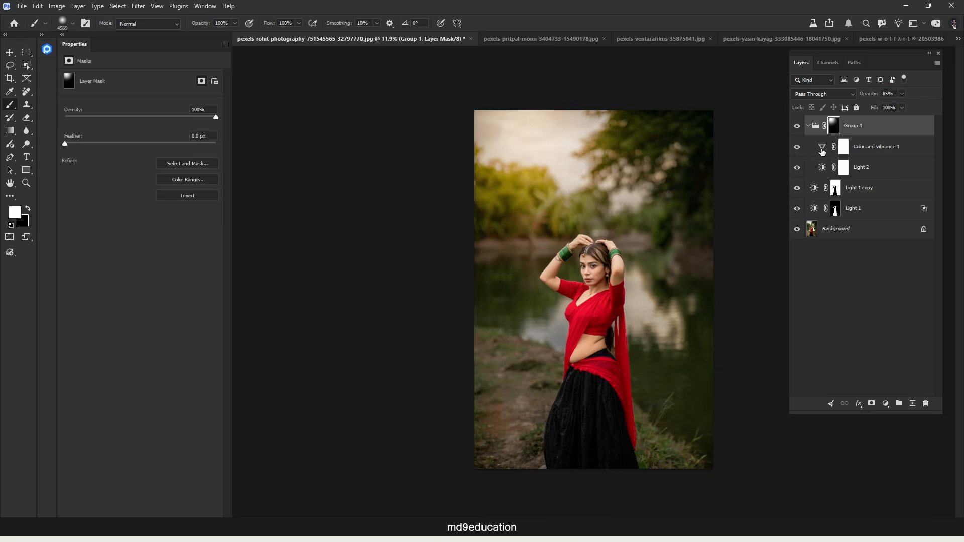
click(821, 152)
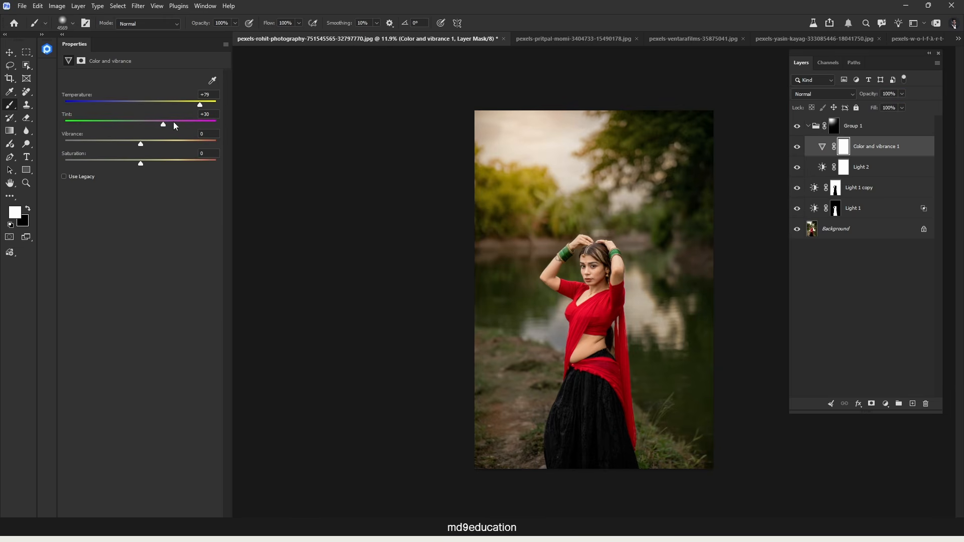
drag(163, 126, 206, 104)
drag(140, 145, 169, 165)
Step: Deselect the layers and show only the Background, then restore all layers to compare the original with the finished edit
click(824, 285)
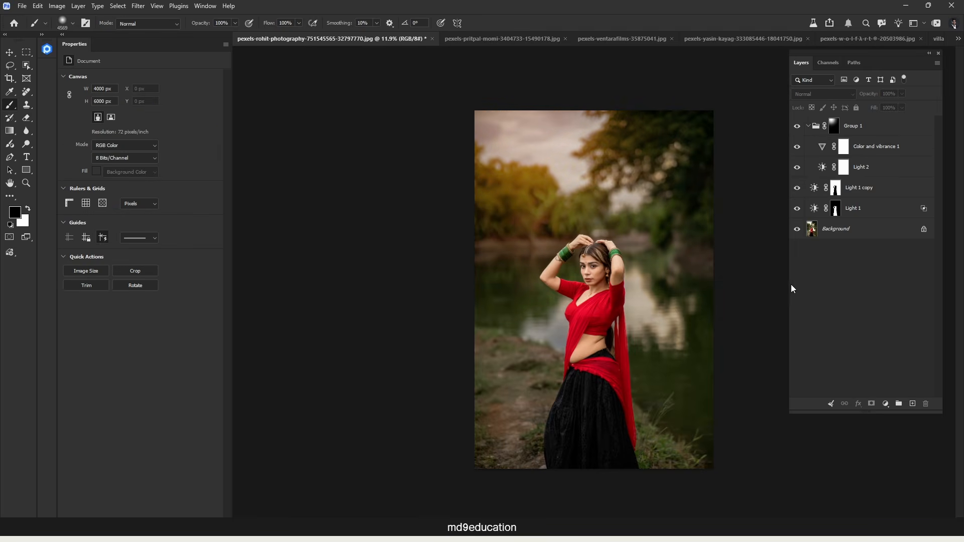
alt+click(797, 231)
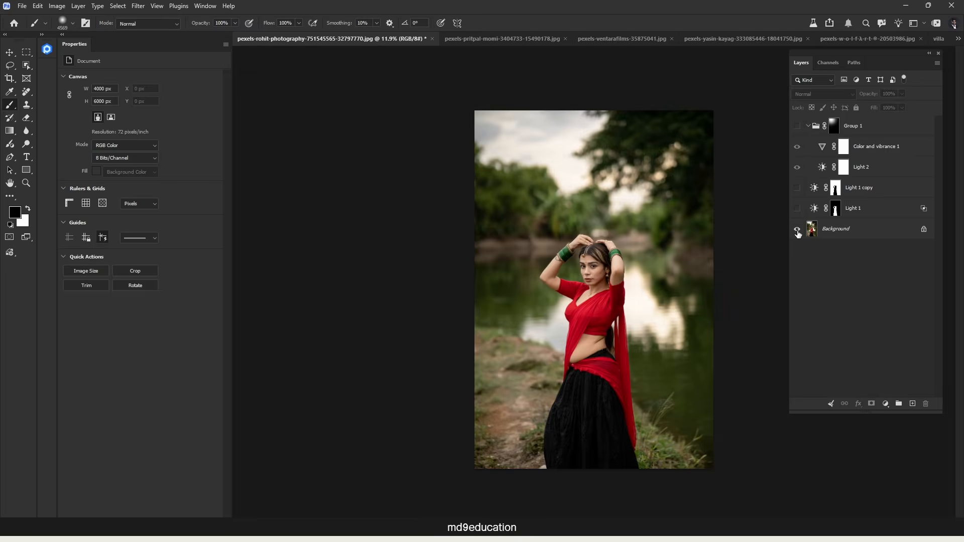
alt+click(797, 231)
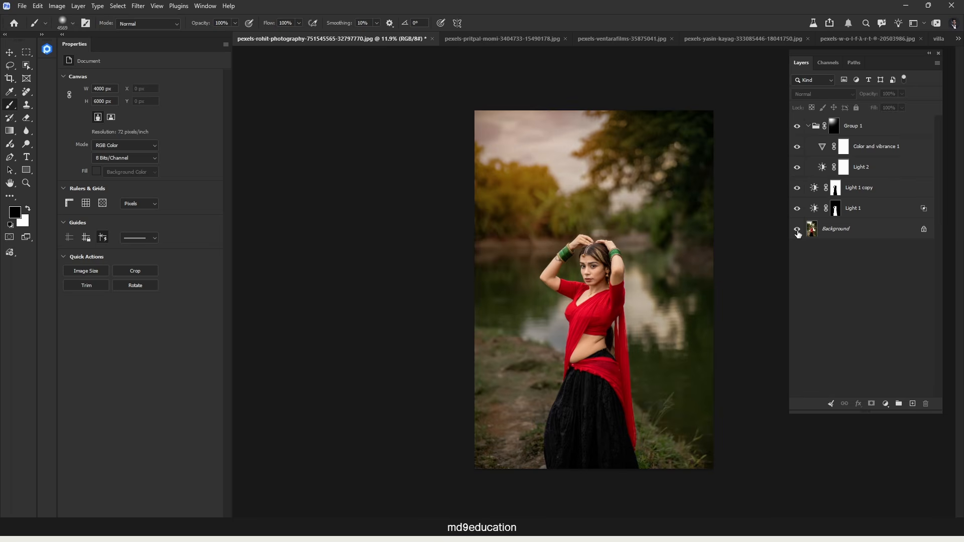
Step: In the photo of the bride in orange, select the subject automatically and invert the selection to cover the background
click(64, 35)
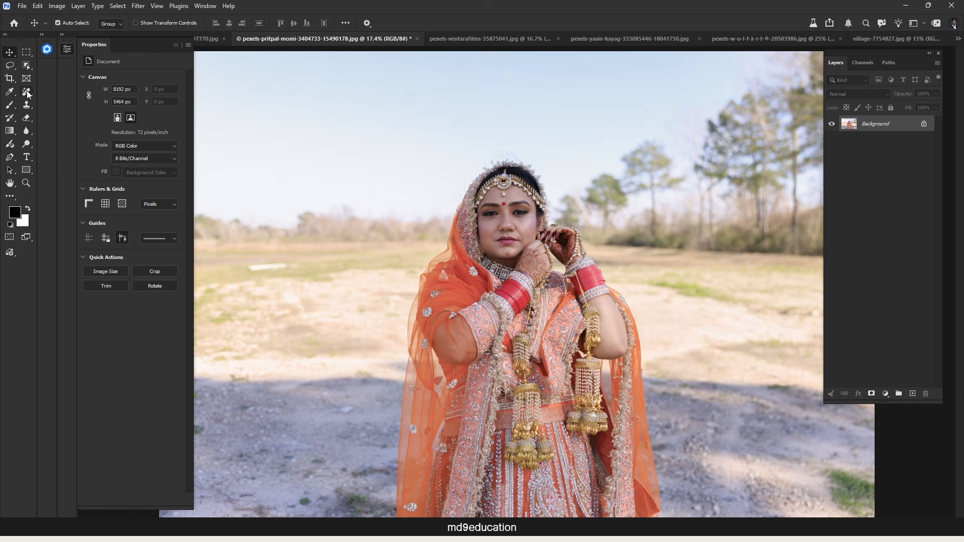
click(26, 69)
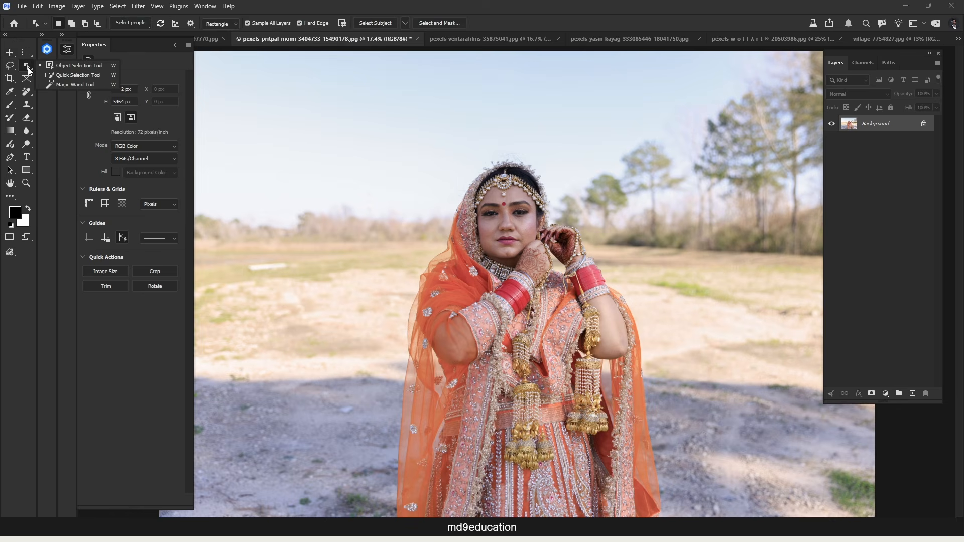
click(96, 67)
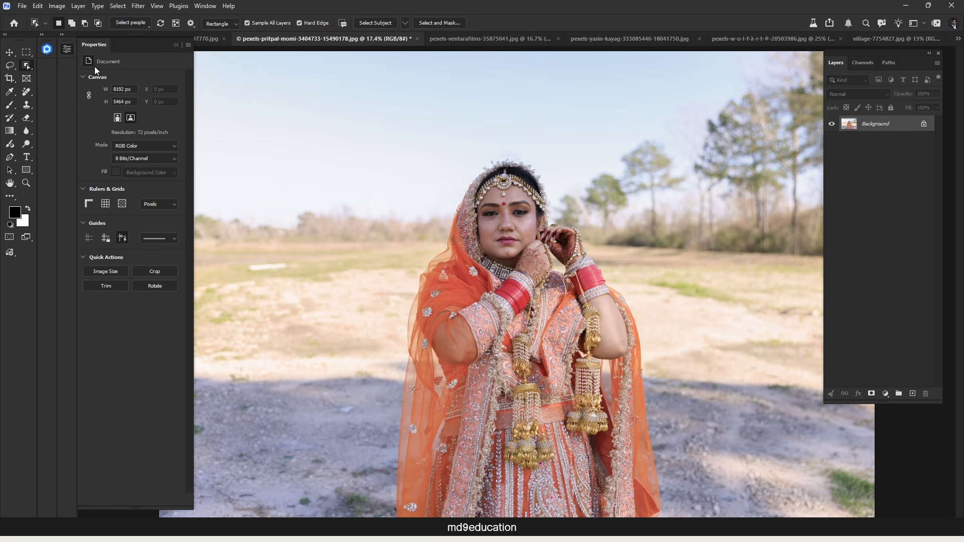
click(366, 23)
key(ctrl+shift+i)
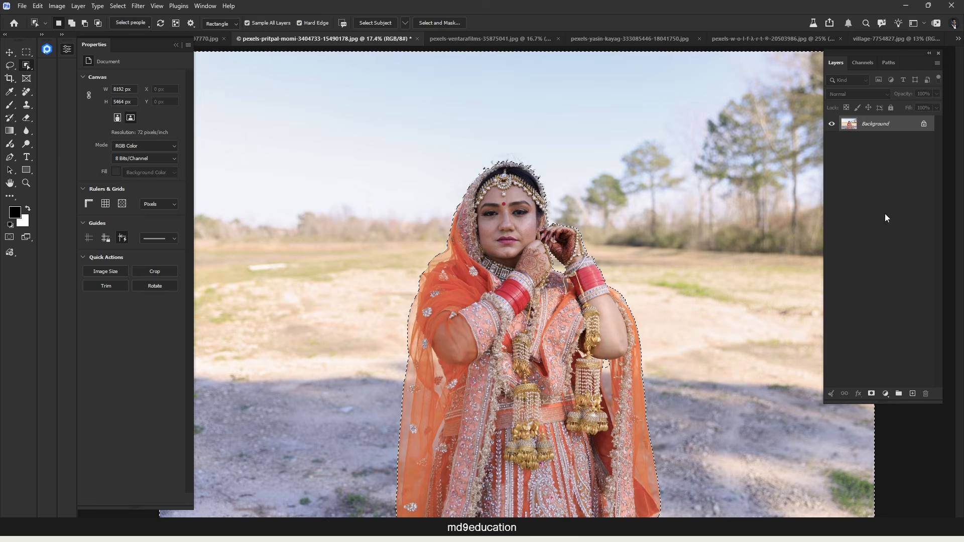
Step: Add a Light adjustment layer masked to the bride's background with Exposure -1.01, Contrast 26 and reduced Highlights
scroll(570, 203, down, 2)
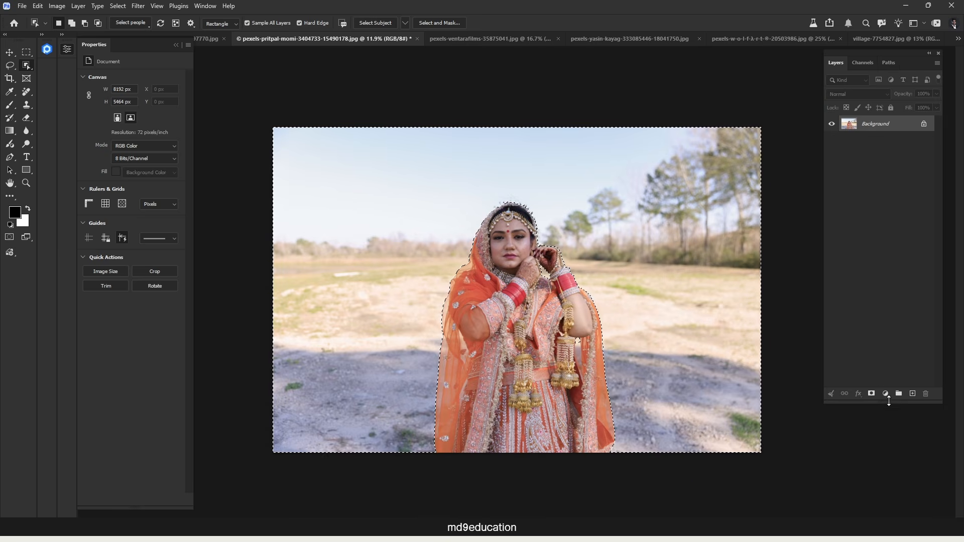
click(886, 393)
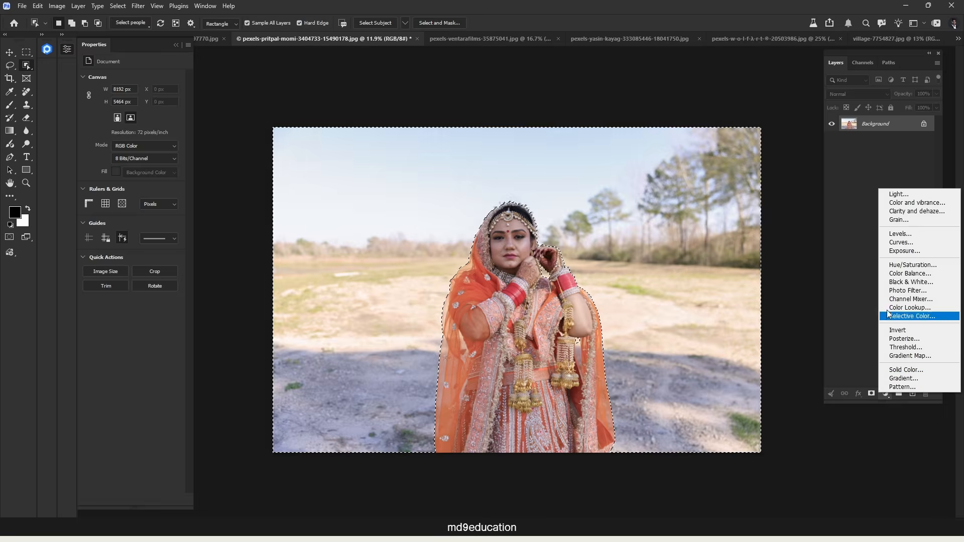
click(920, 196)
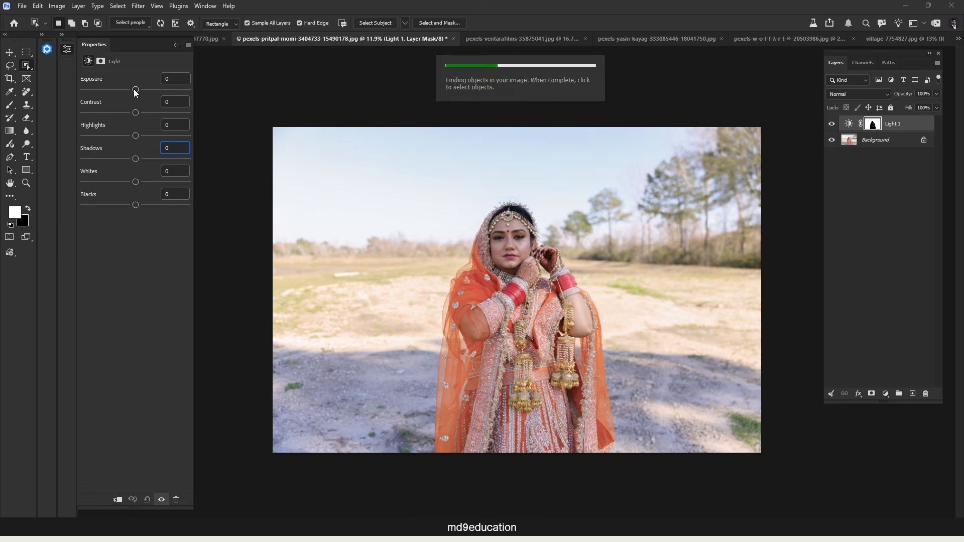
drag(135, 90, 121, 114)
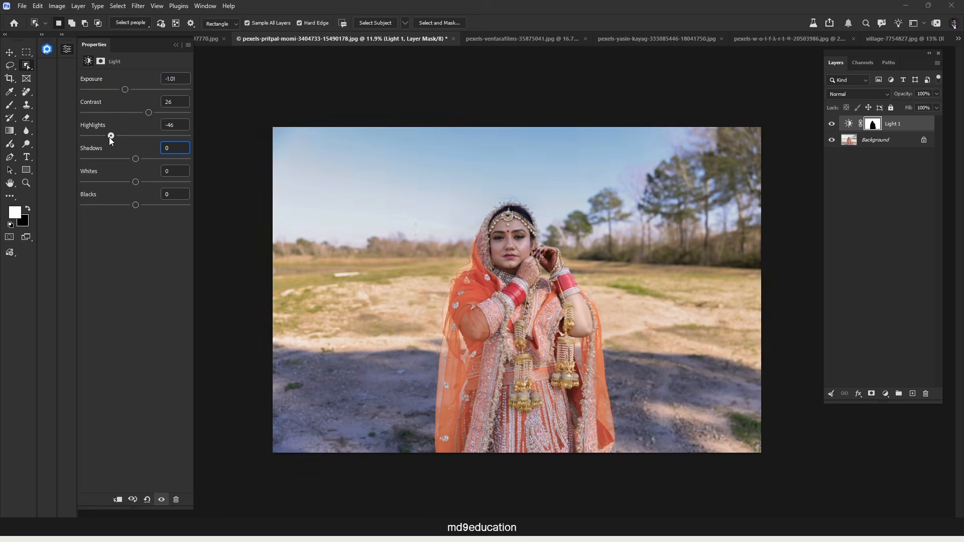
mouse_move(109, 137)
mouse_down()
mouse_move(73, 137)
mouse_move(114, 137)
mouse_up()
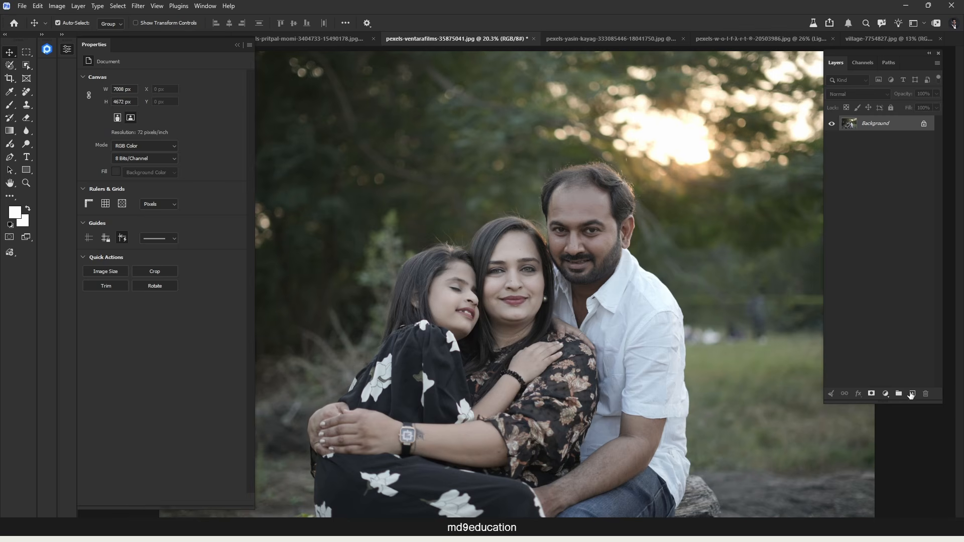
Step: In the family photo, select the three people with the Object Selection tool by framing them in a rectangle
click(26, 67)
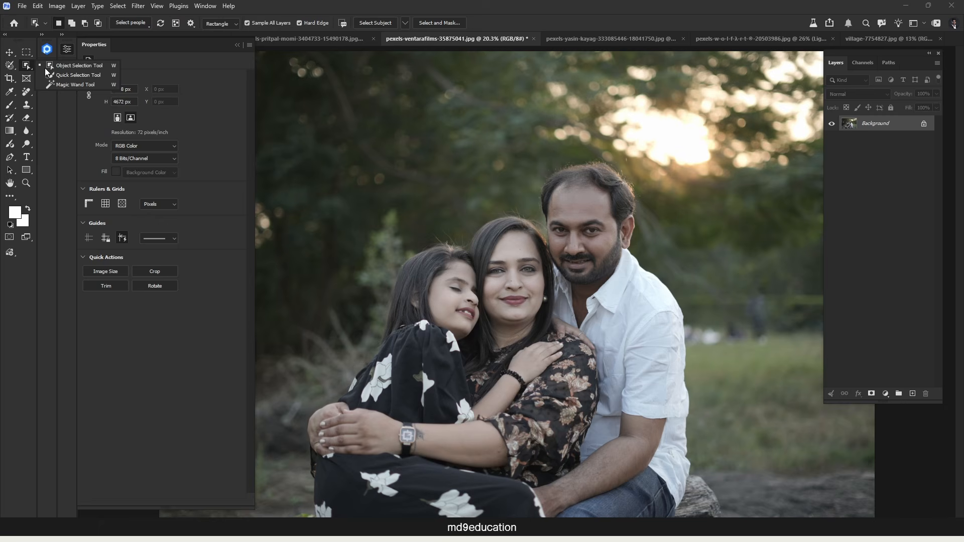
click(101, 66)
drag(302, 123, 698, 518)
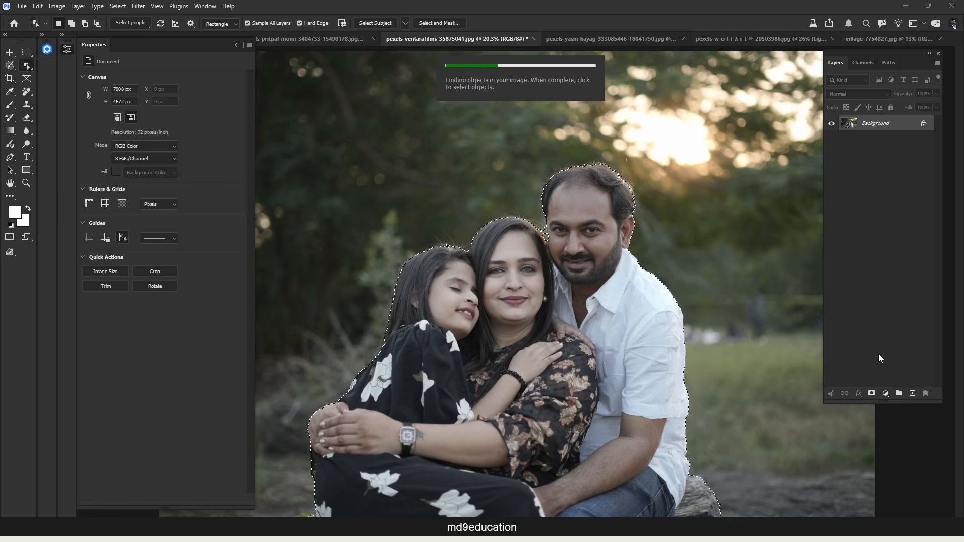
Step: Copy the selected family onto a new layer and hide the Background layer to show the cutout alone
key(ctrl+j)
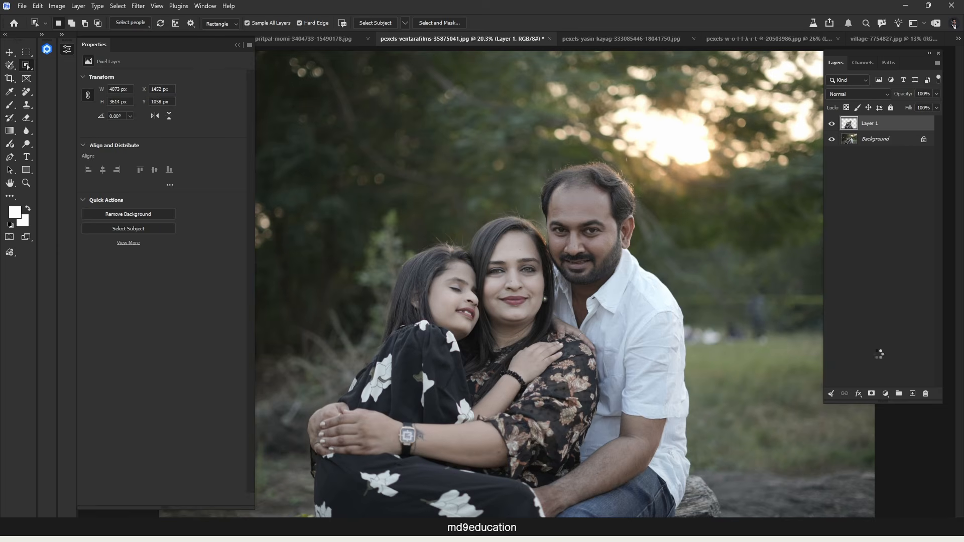
click(832, 140)
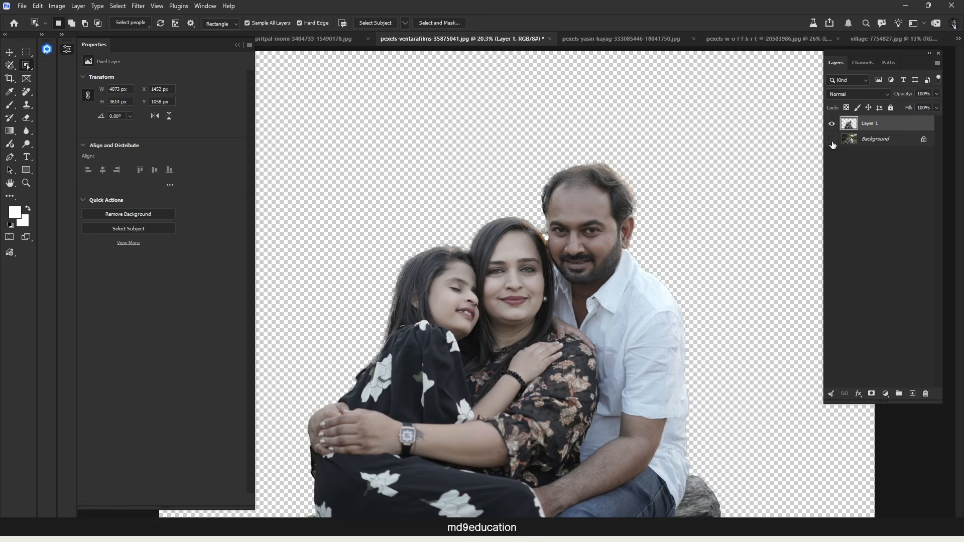
Step: Make the Background layer visible again and add a new empty layer between it and the family cutout
click(832, 139)
click(858, 140)
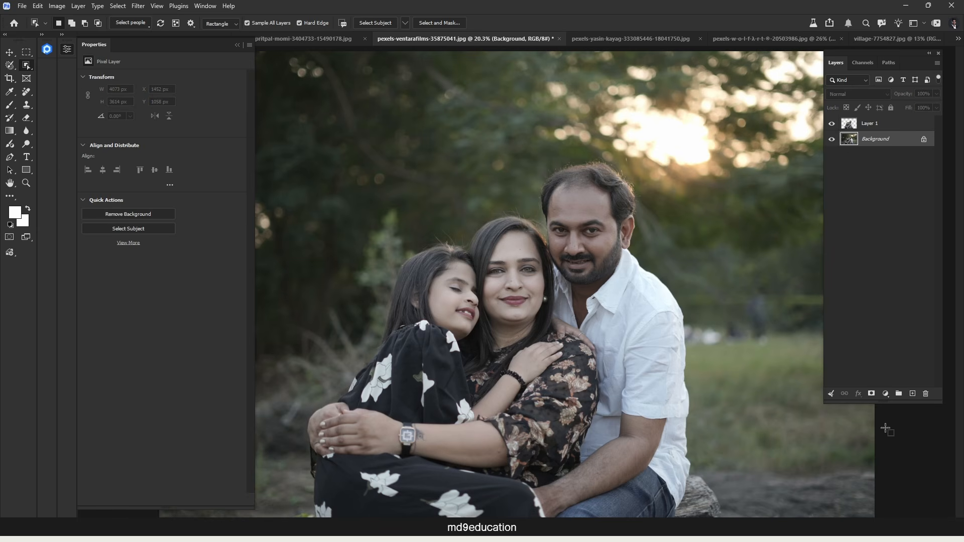
click(910, 392)
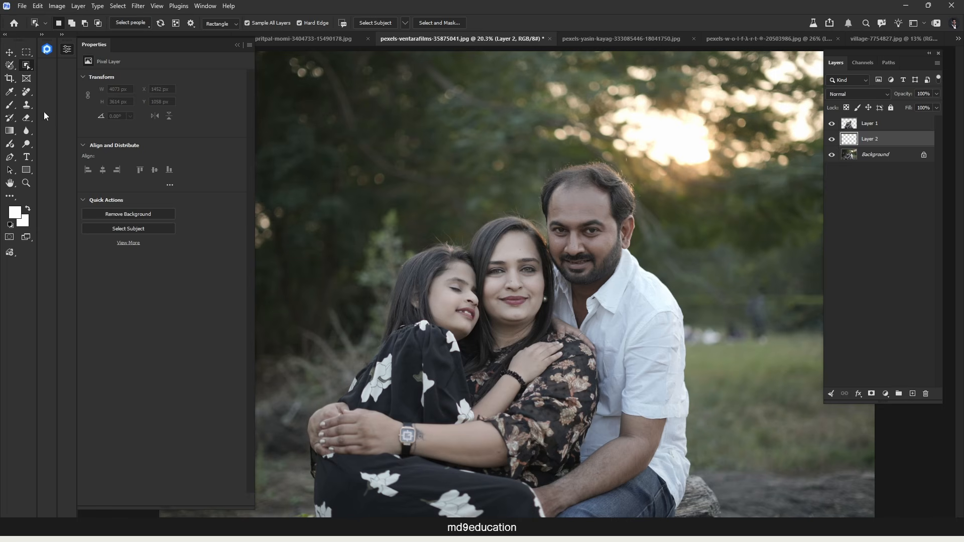
Step: Add the text "Happy Family" on the layer behind the cutout and position it across the upper part of the photo
click(27, 158)
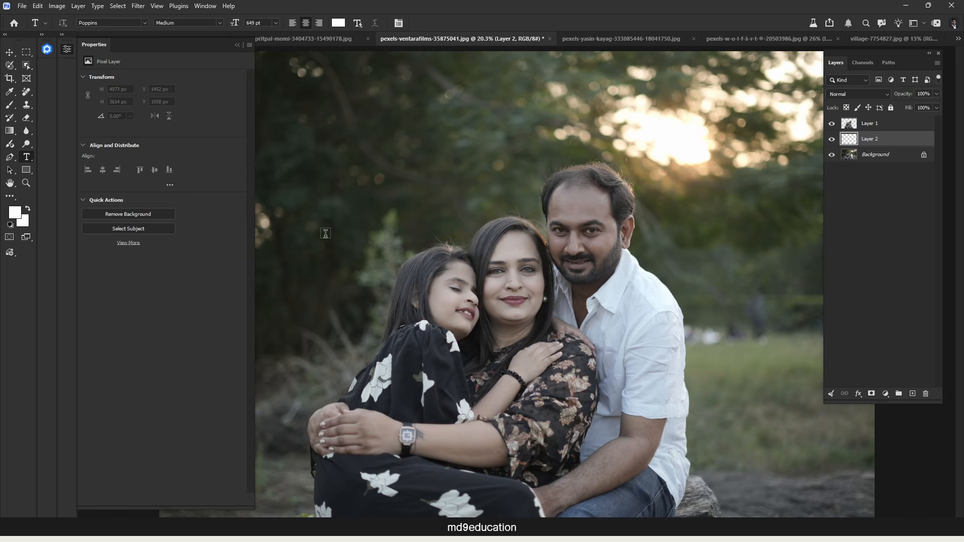
click(352, 228)
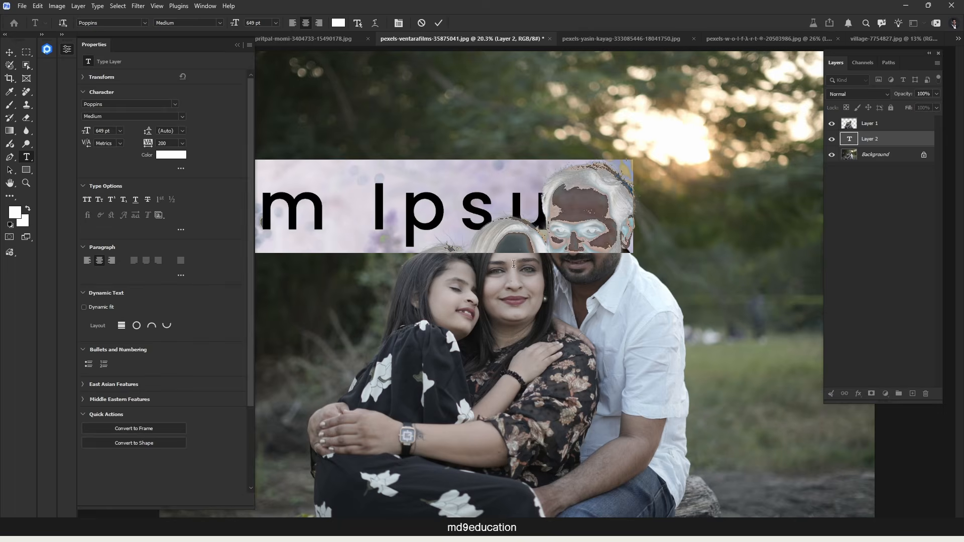
scroll(425, 272, down, 3)
text(Happy Family)
click(9, 52)
drag(391, 259, 487, 229)
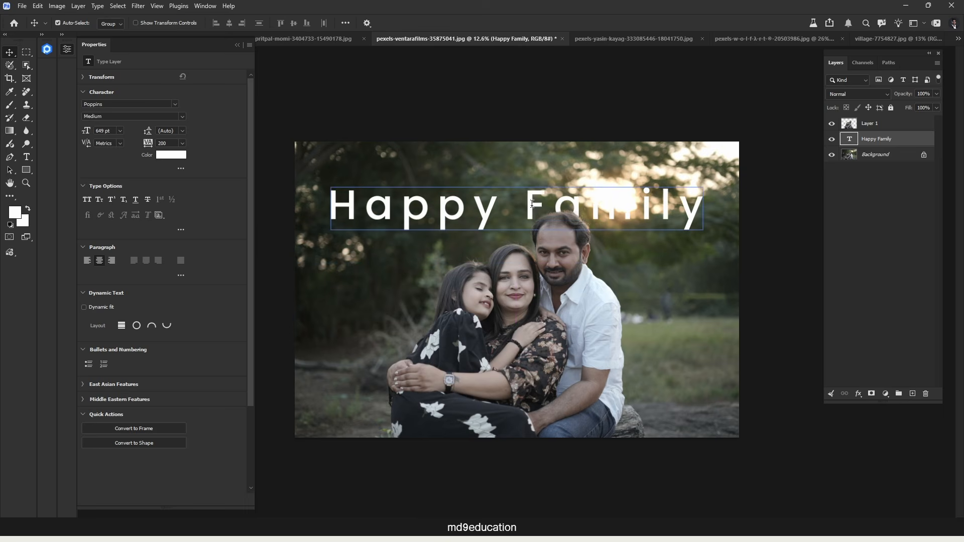
Step: Change the colour of the "Happy Family" text to bright red and commit the edit
double_click(535, 209)
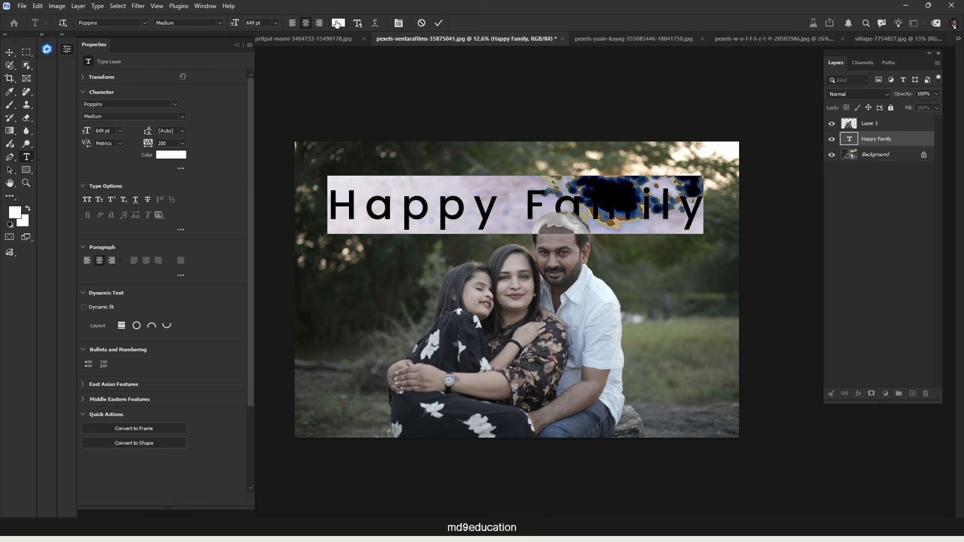
click(337, 23)
text(292e34)
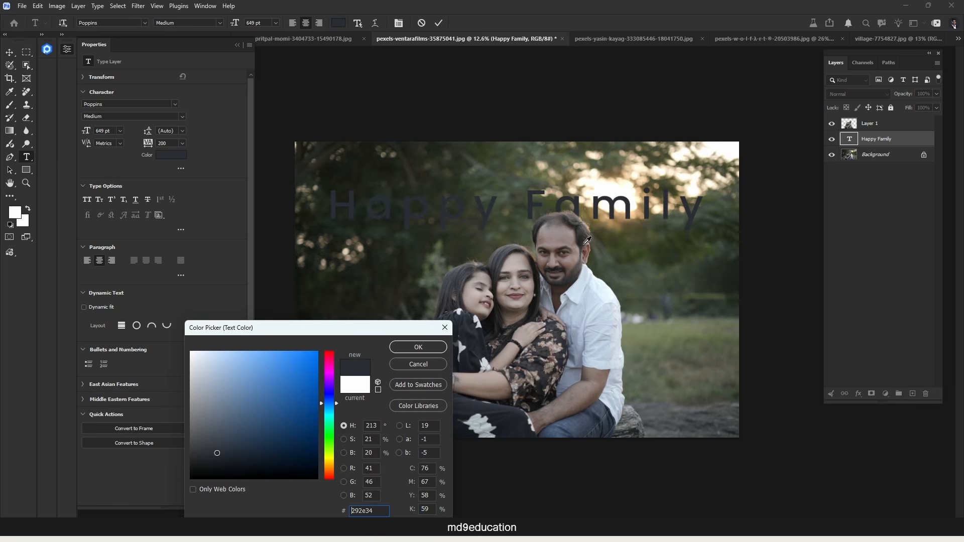
key(ctrl+a)
text(342929)
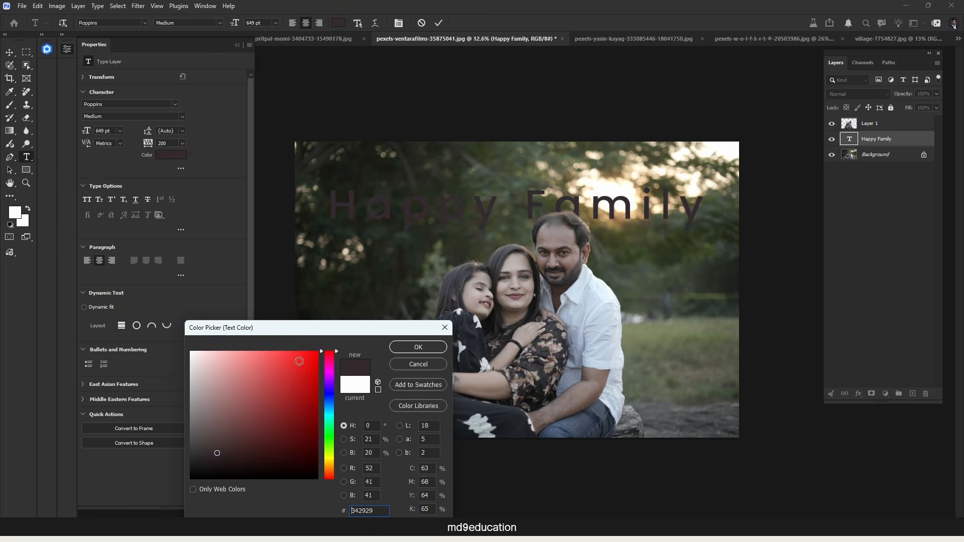
click(299, 361)
click(418, 347)
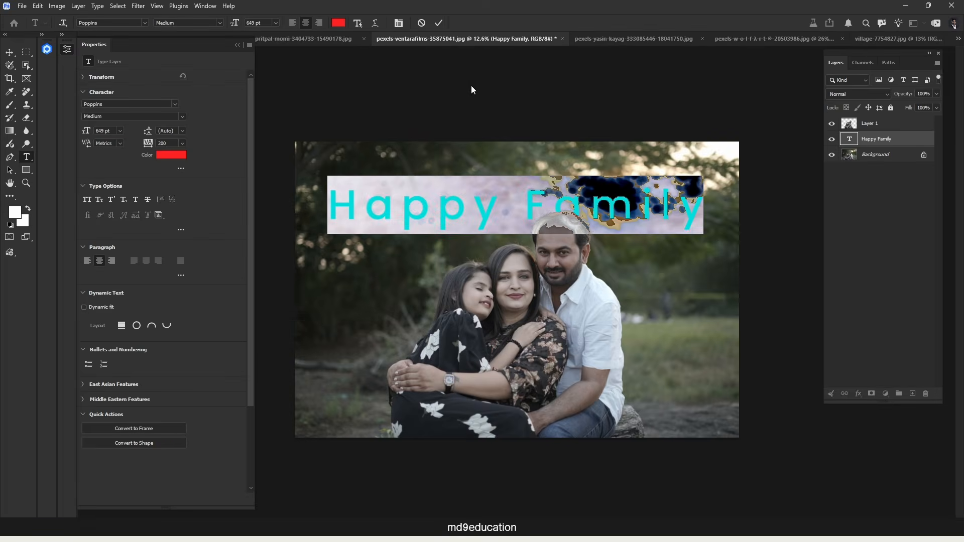
click(438, 23)
key(v)
Step: Stamp all visible layers onto a new top layer and convert it to a smart object
click(877, 271)
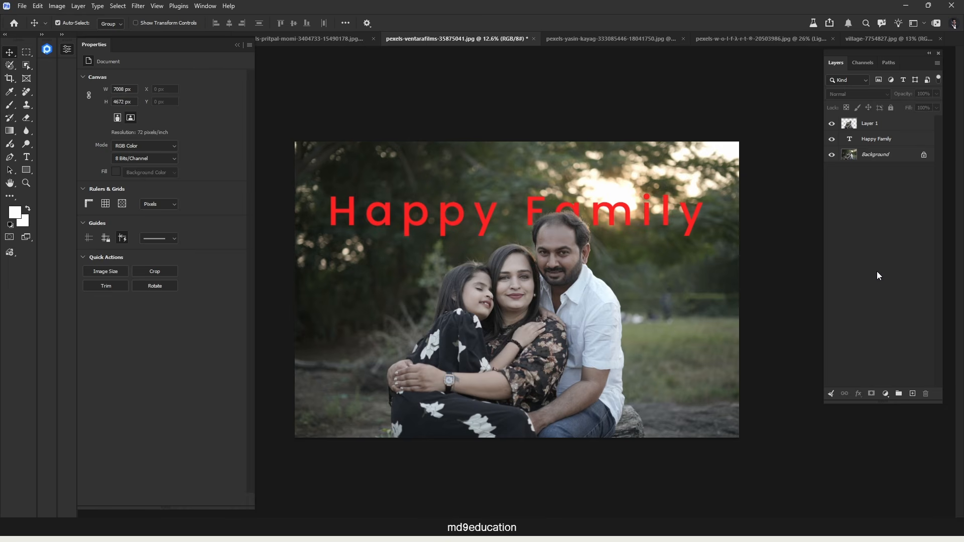
key(ctrl+alt+shift+e)
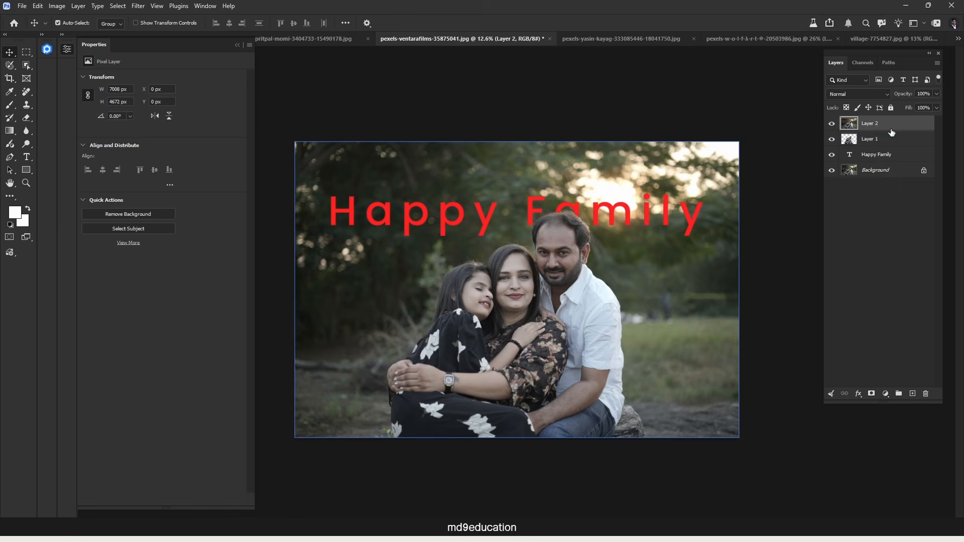
right_click(912, 132)
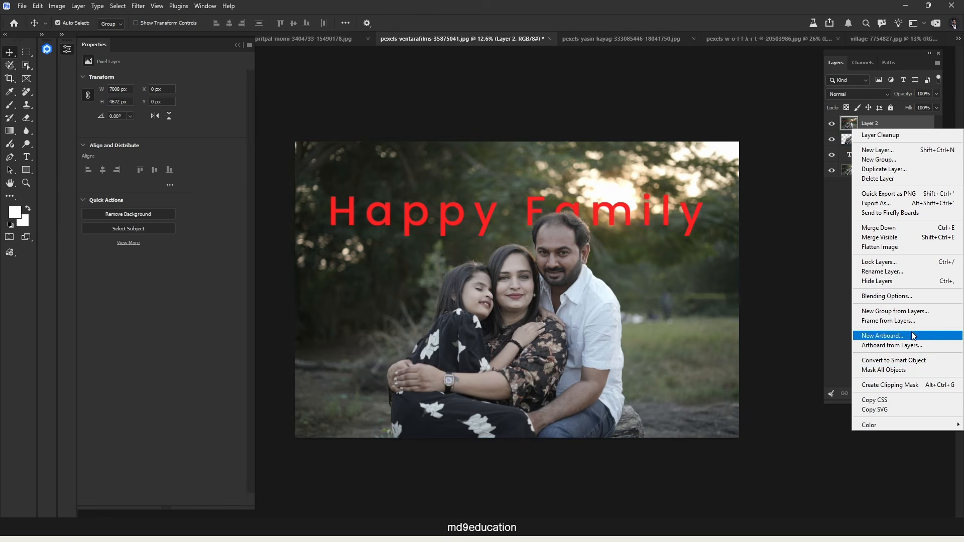
click(912, 370)
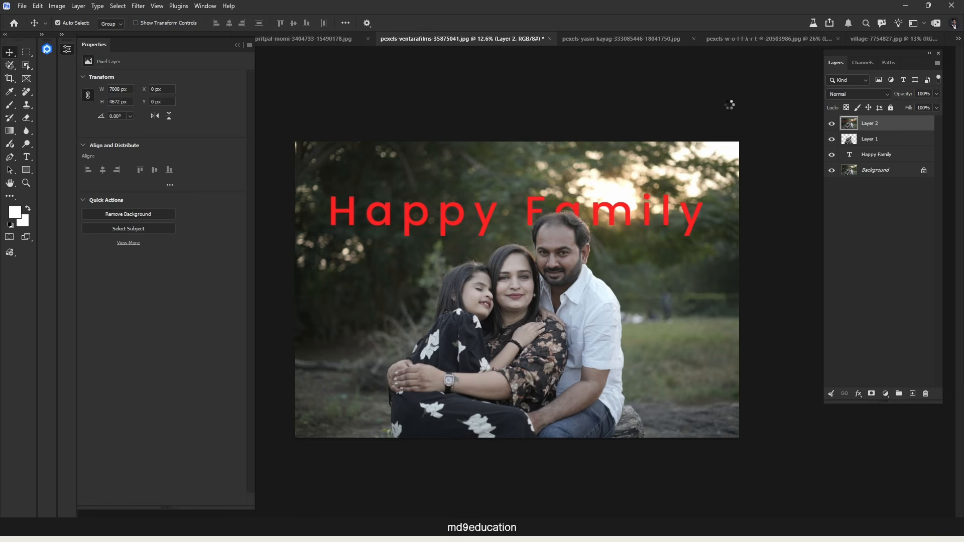
Step: Apply Camera Raw Filter to the stamped layer with Exposure +0.25, Contrast +40, Highlights -59, Shadows -31, Whites +4 and Blacks +3
click(138, 5)
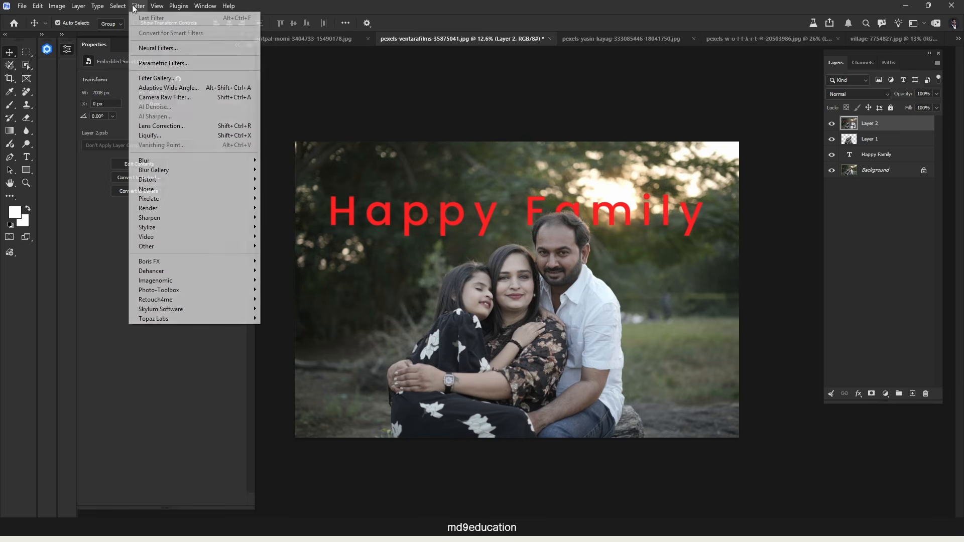
click(156, 98)
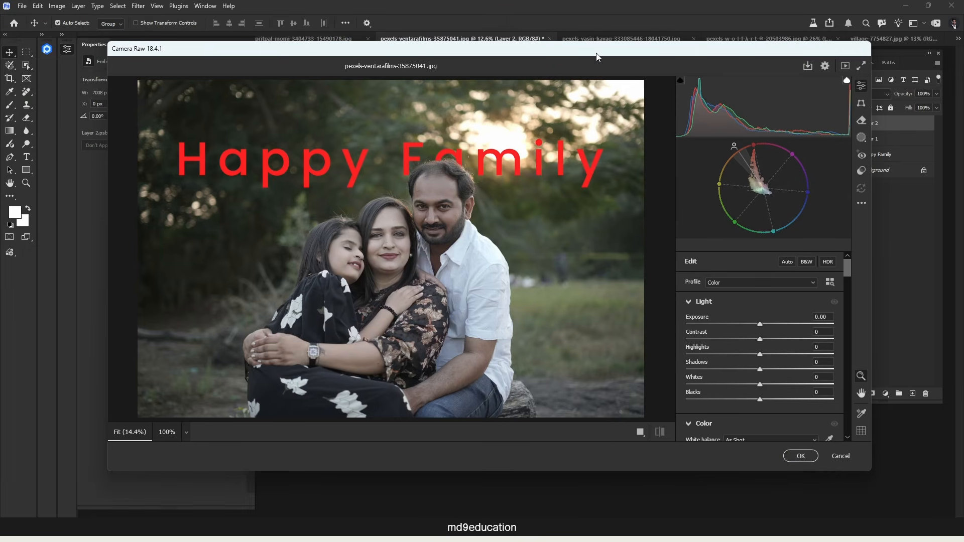
drag(848, 277, 848, 282)
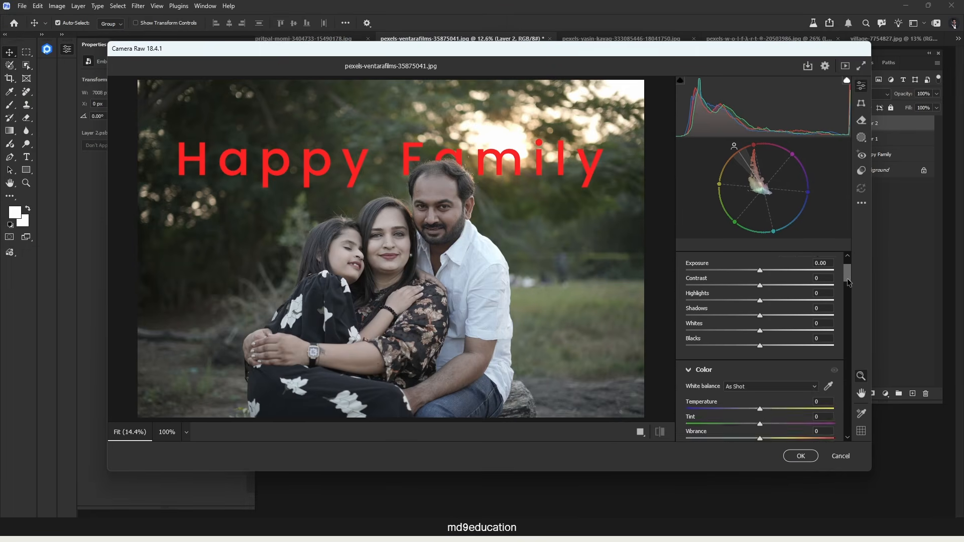
scroll(848, 282, up, 3)
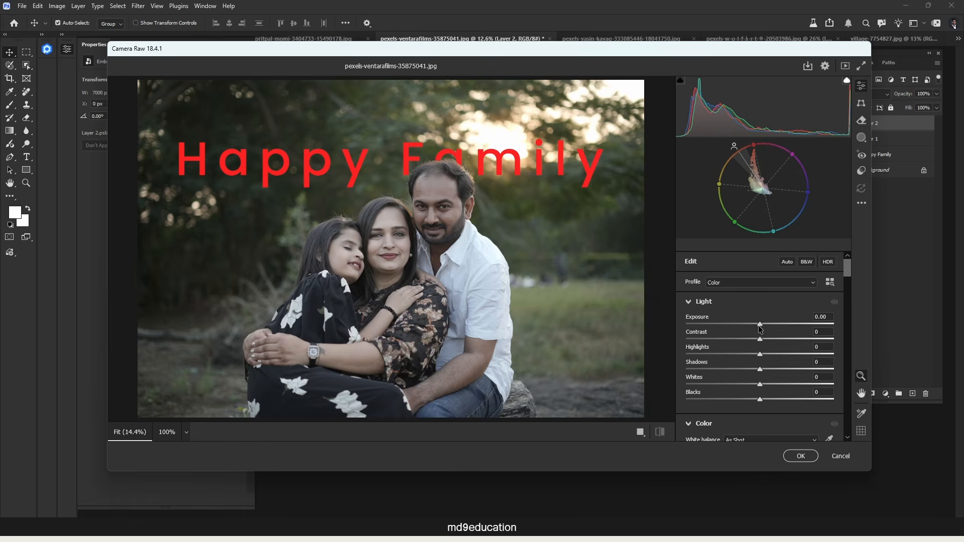
drag(761, 326, 789, 339)
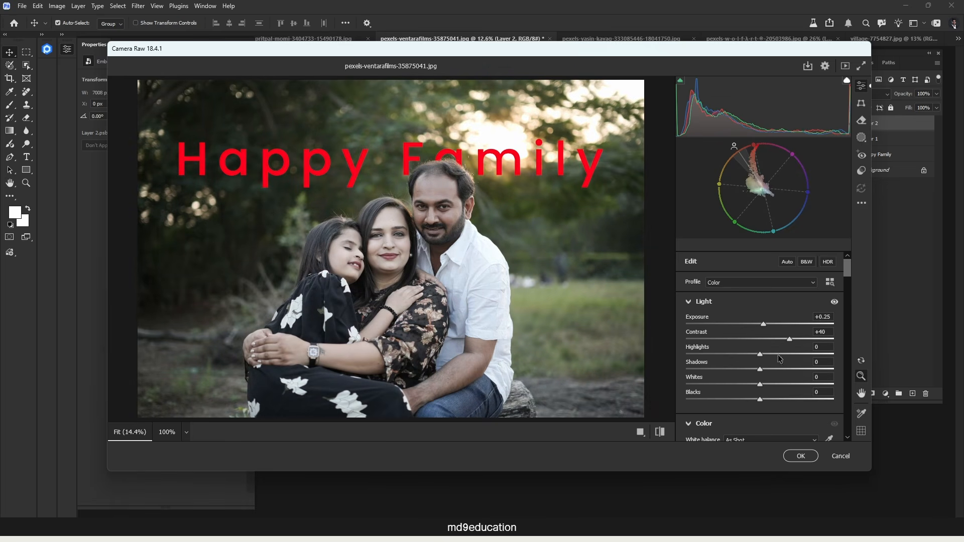
drag(735, 354, 761, 402)
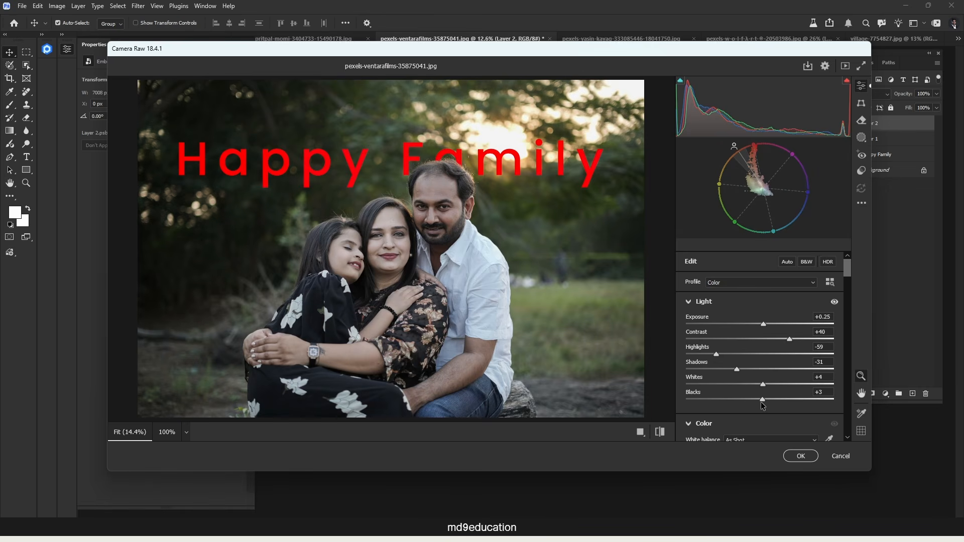
click(802, 457)
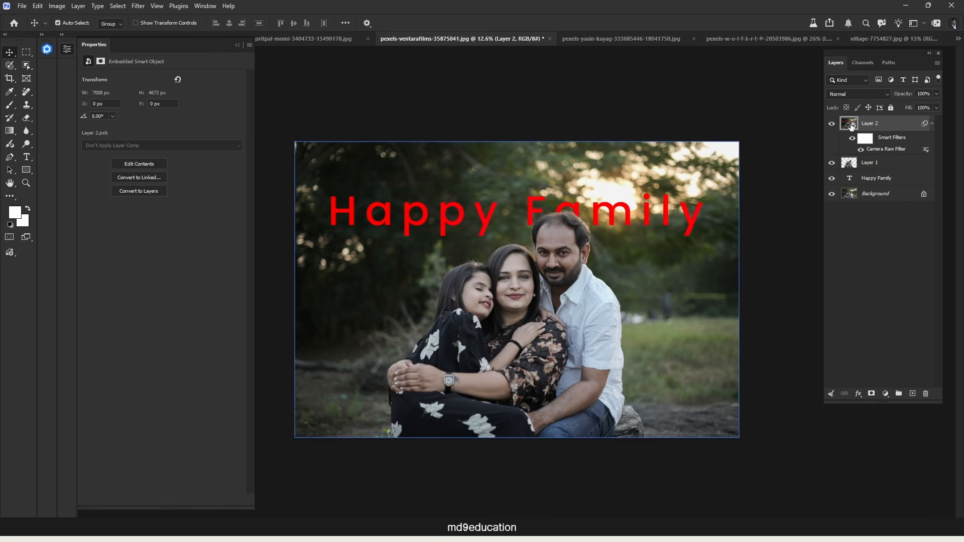
Step: Delete the stamped smart object layer, then hide the "Happy Family" text layer and show it again
key(Delete)
click(851, 140)
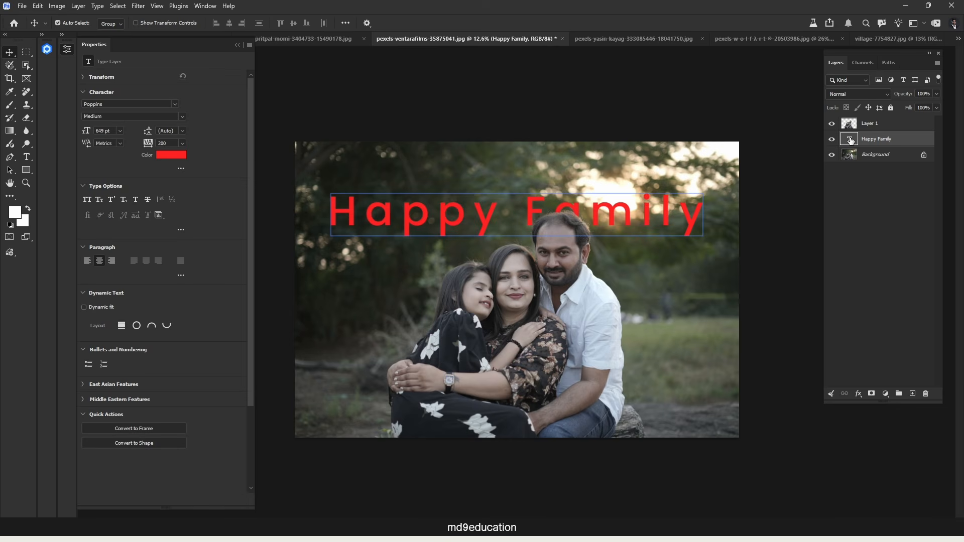
click(831, 139)
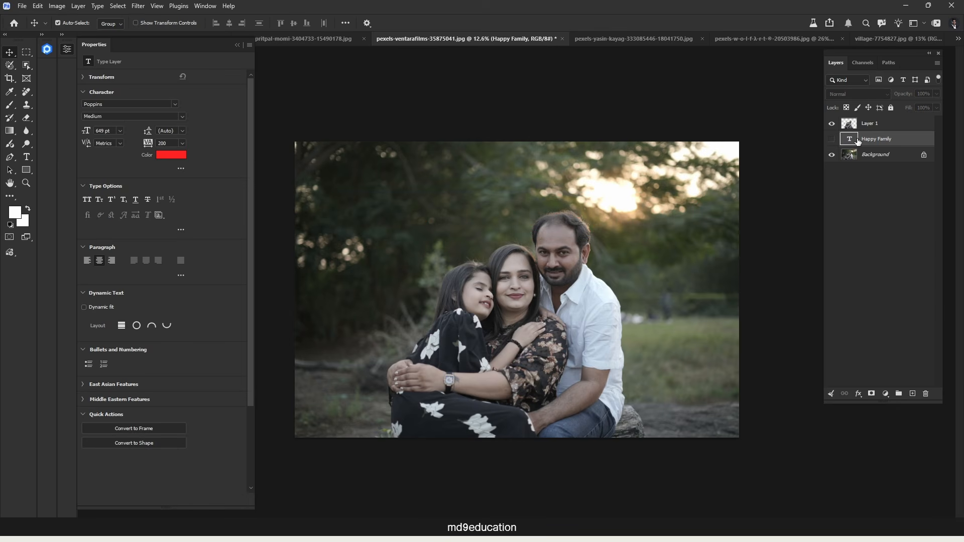
click(831, 139)
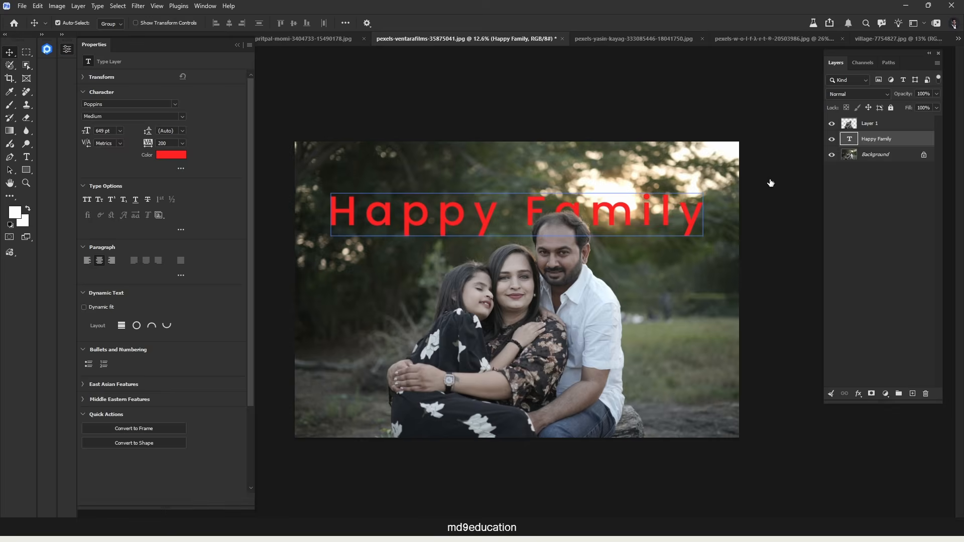
Step: Replace the heading text with "Sweet Family" and move it slightly lower behind the family
double_click(653, 203)
text(Sweet Family)
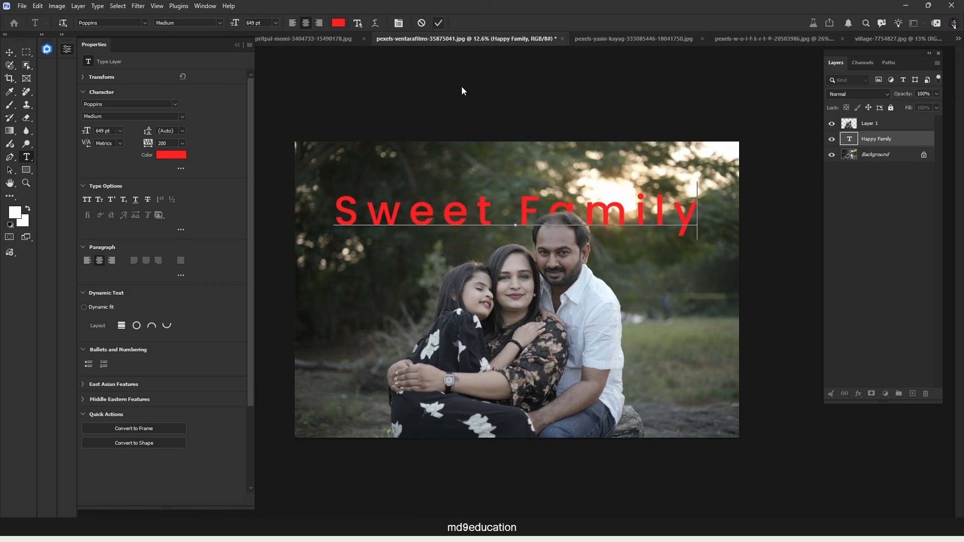
key(ctrl+Return)
key(v)
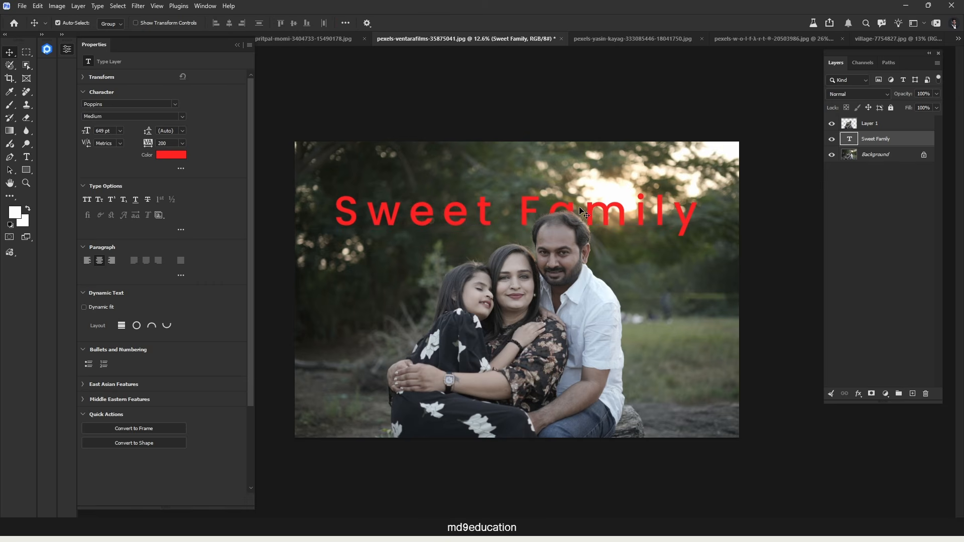
drag(622, 212, 622, 226)
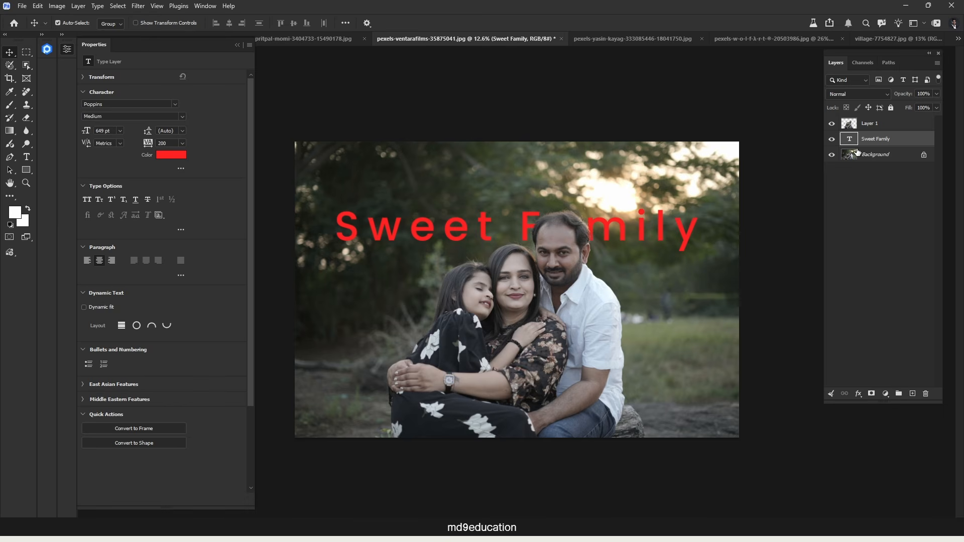
Step: Hide the "Sweet Family" text layer to view the photo without it, and show it again
click(831, 140)
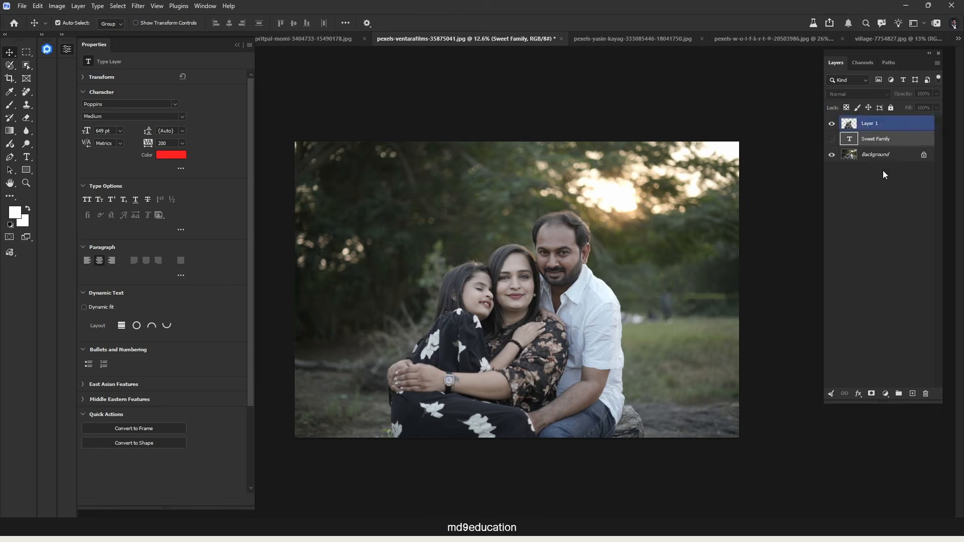
click(883, 217)
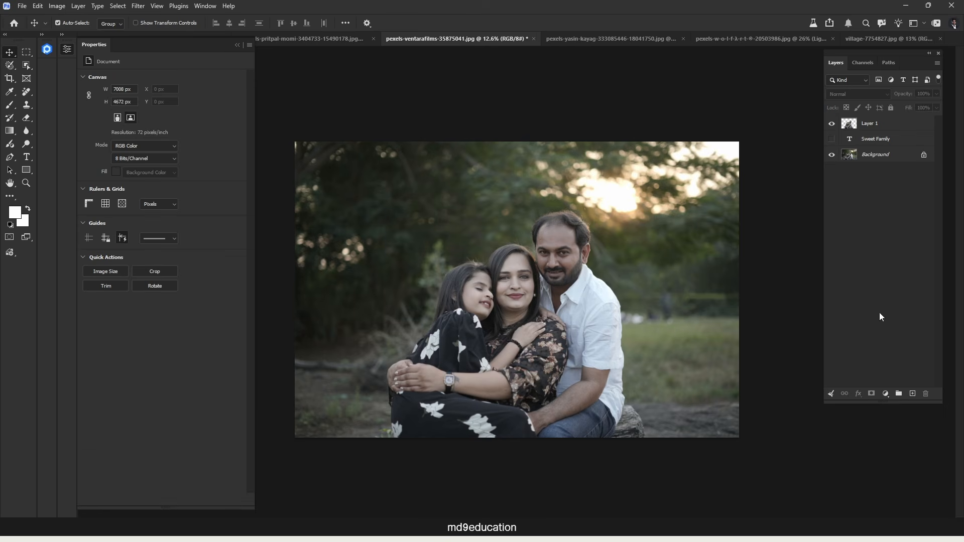
click(831, 141)
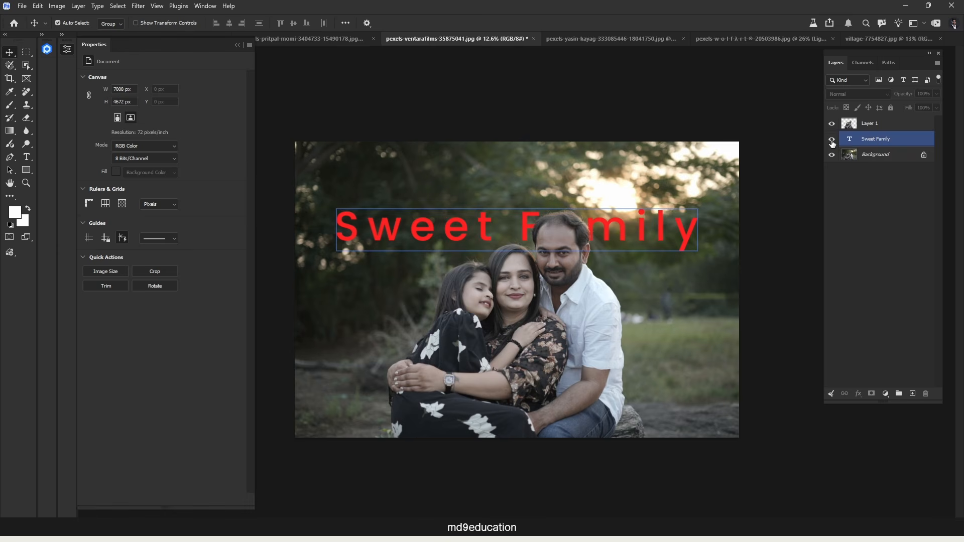
Step: Add a Light adjustment layer above all layers with Exposure 0.21, Contrast 49, Highlights -61, Shadows 45, Whites -35 and Blacks -46
click(842, 231)
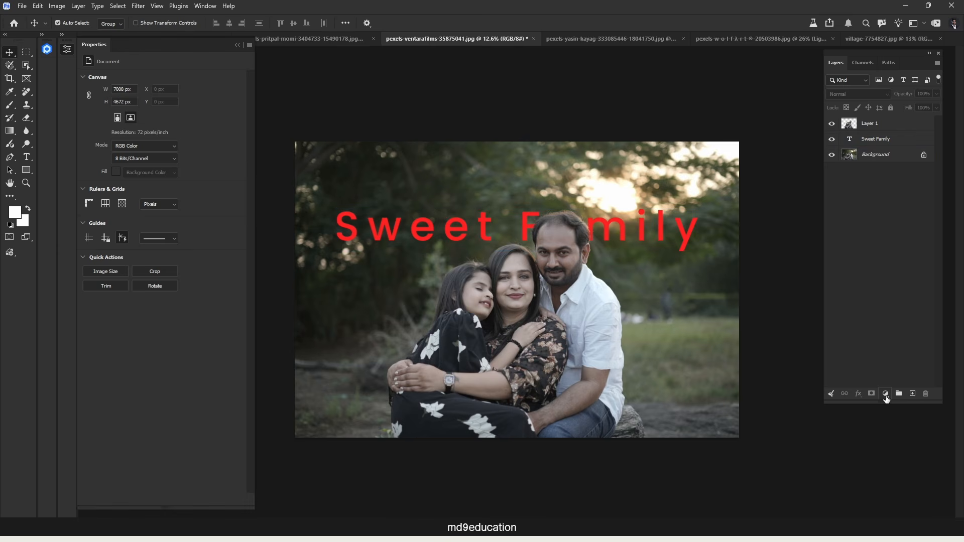
click(885, 394)
click(889, 198)
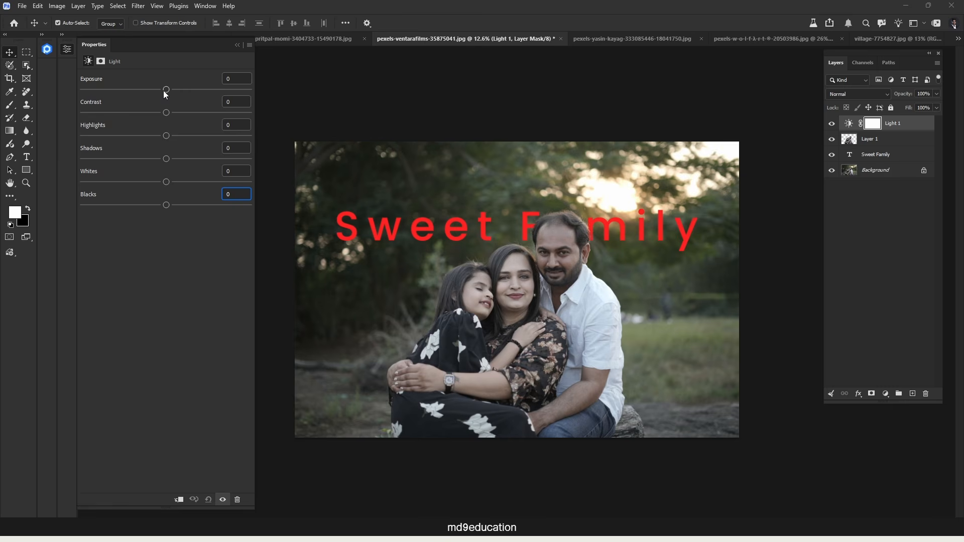
drag(165, 90, 116, 136)
drag(165, 159, 129, 206)
drag(158, 89, 169, 90)
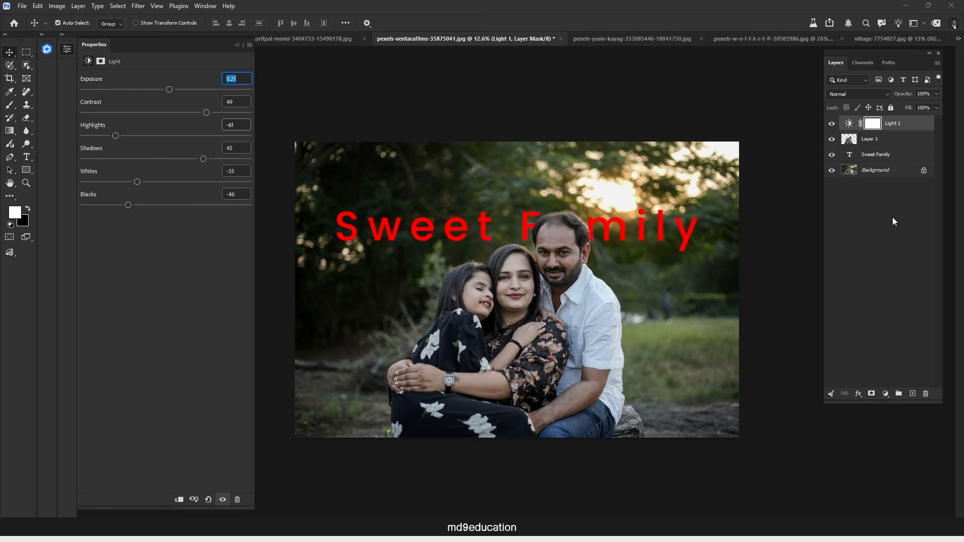
Step: Replace the heading text behind the family with "Family Forever"
click(862, 153)
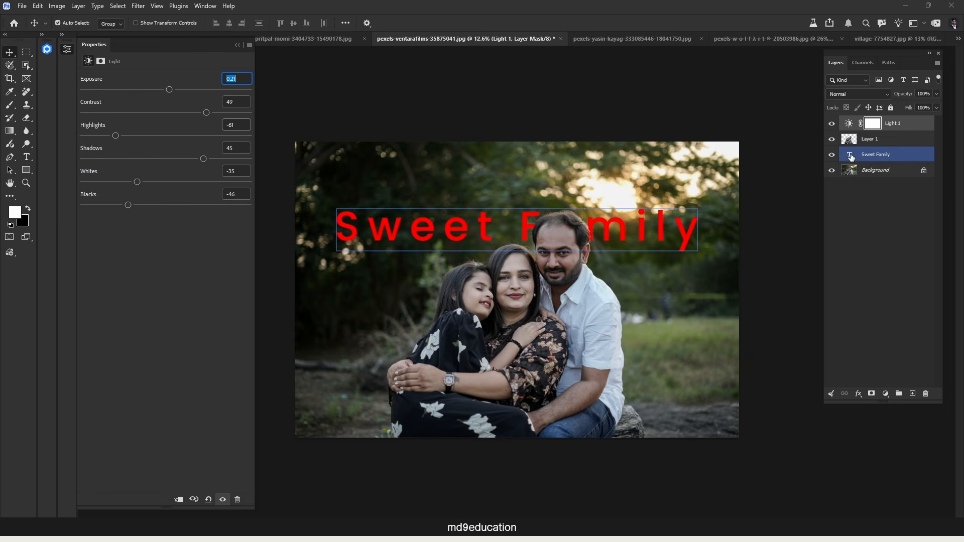
double_click(848, 155)
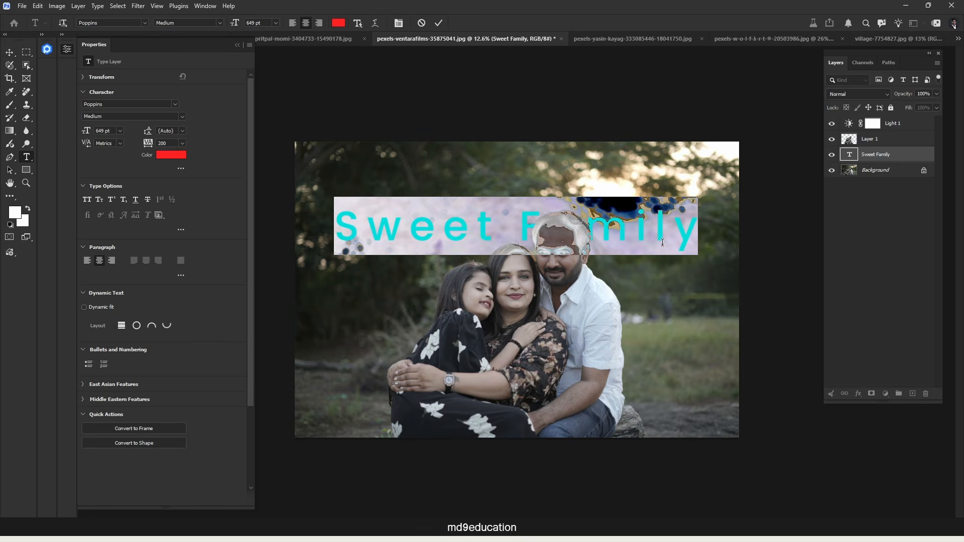
text(Family Forever)
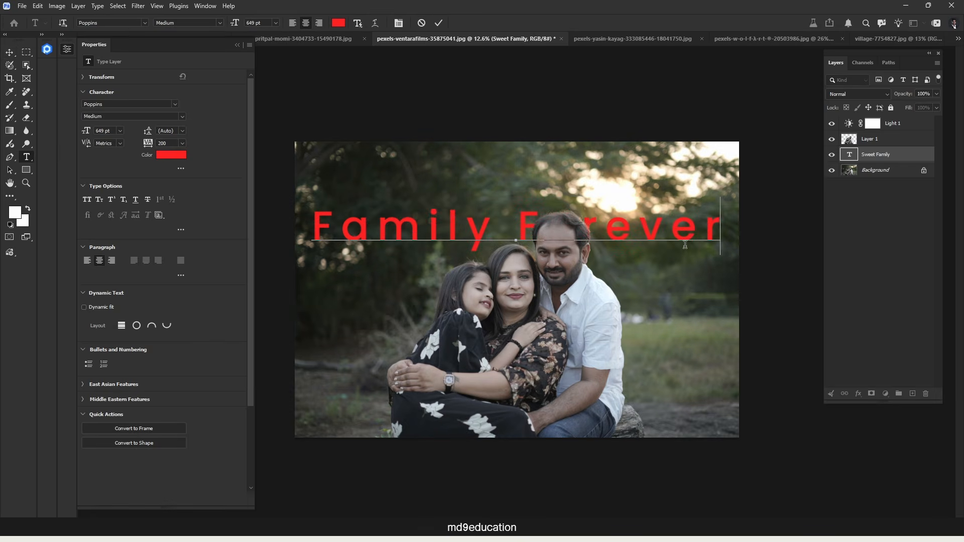
click(897, 215)
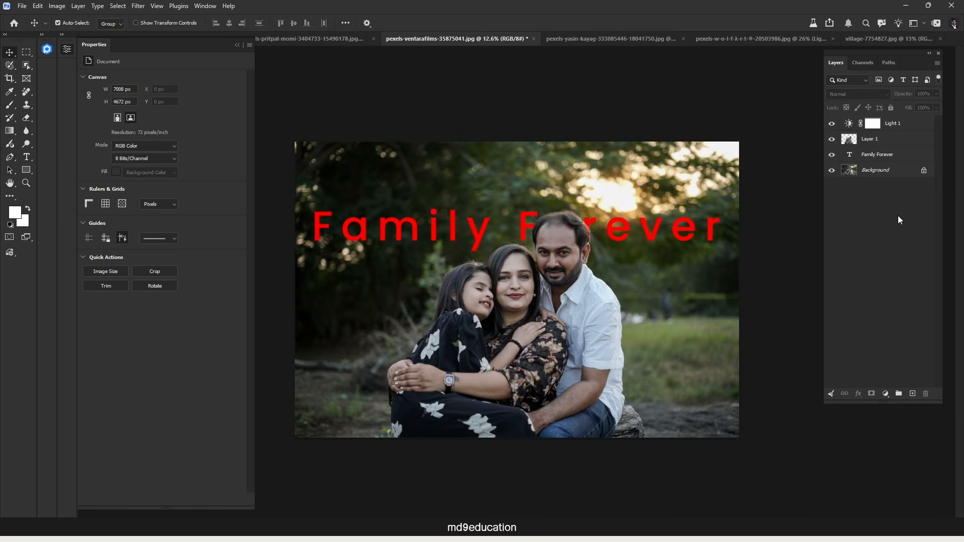
click(833, 157)
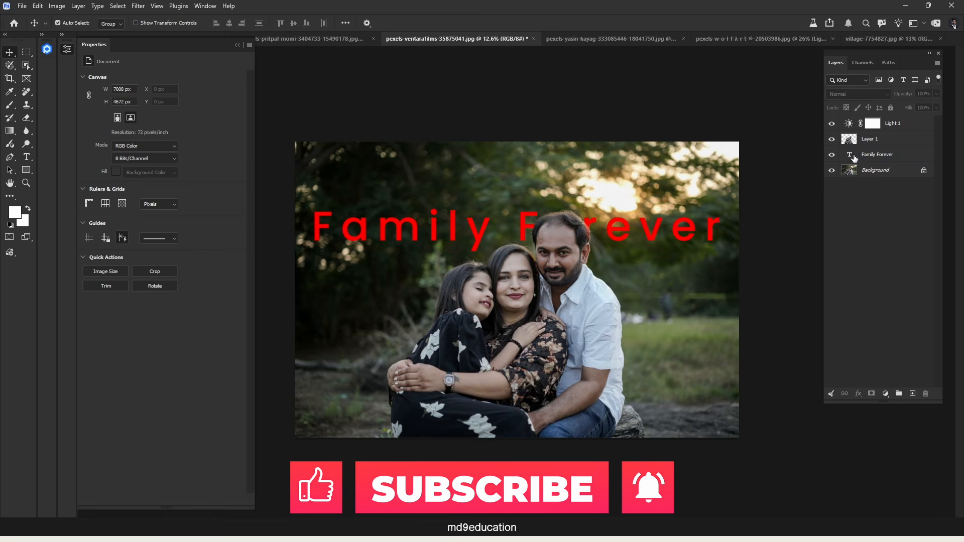
click(909, 127)
click(886, 155)
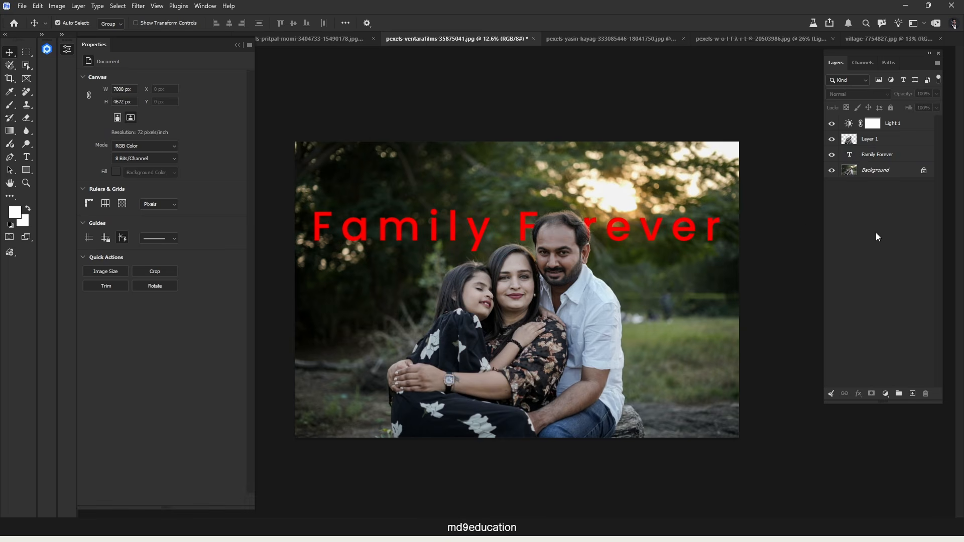
click(851, 159)
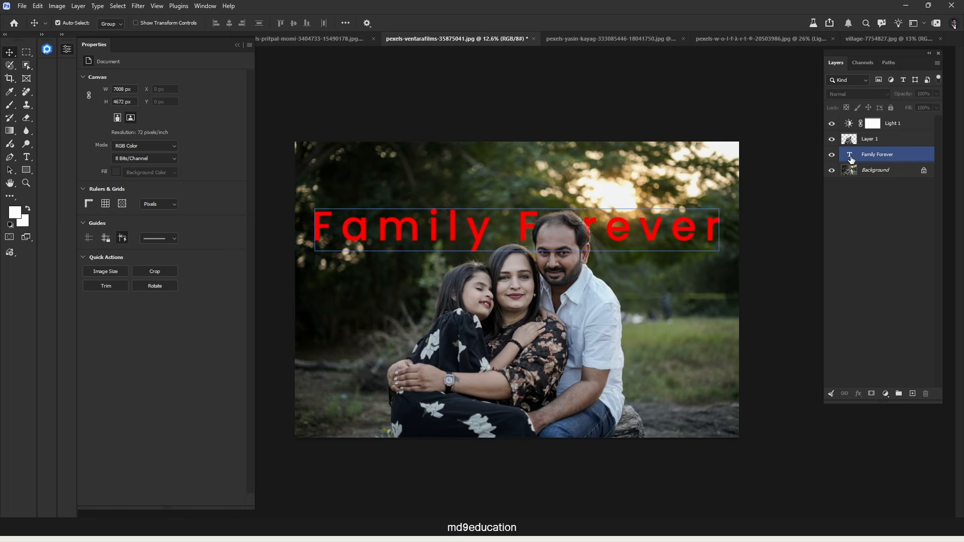
click(800, 208)
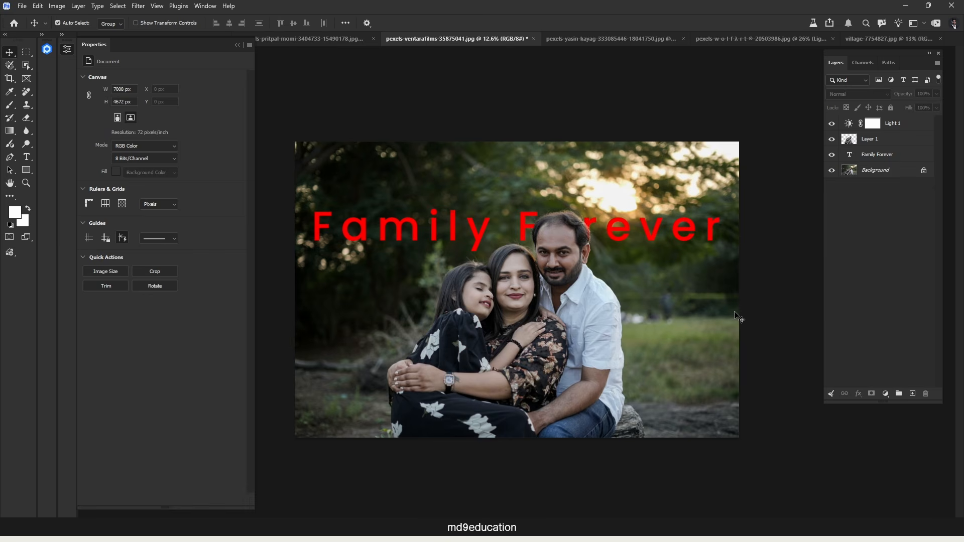
Step: Append two periods to the heading so it reads "Family Forever.." and reduce its font size to 606 pt
click(849, 156)
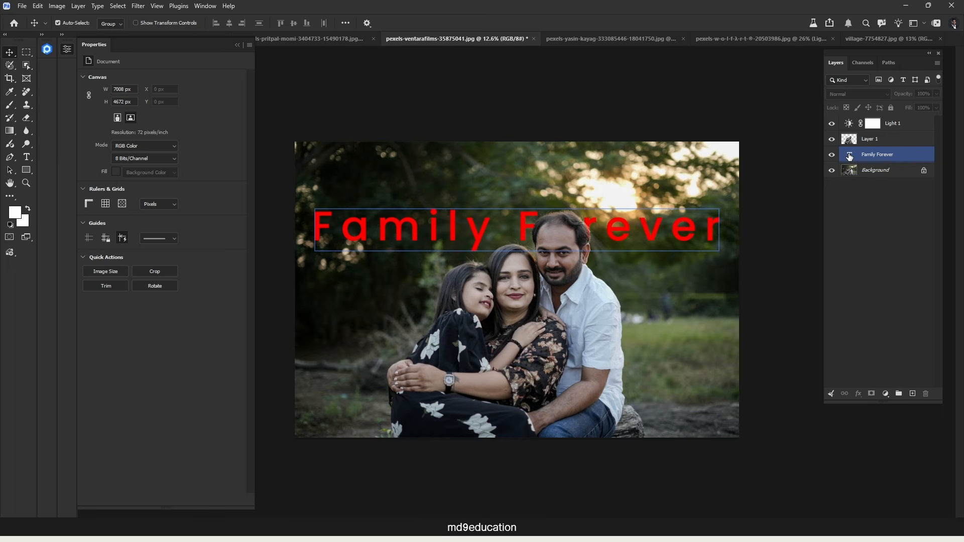
double_click(850, 156)
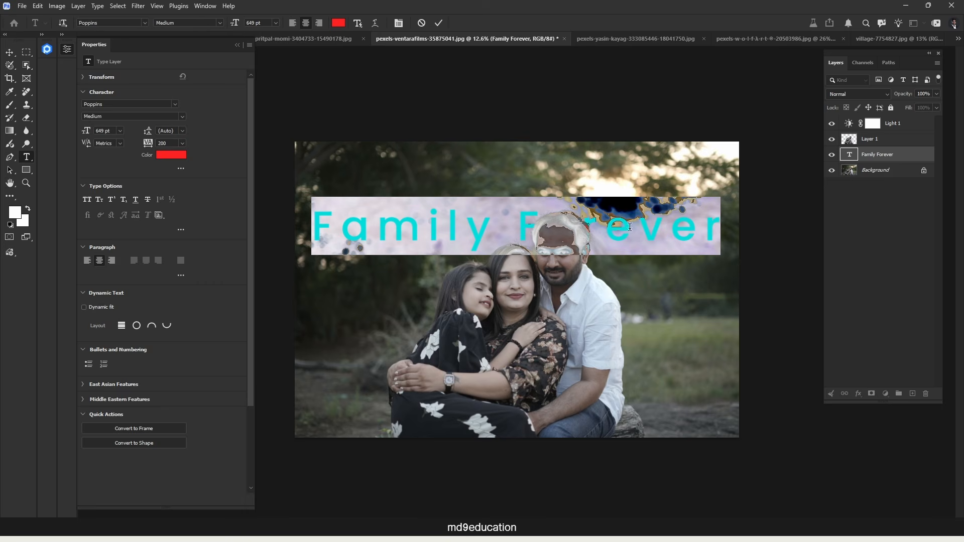
click(655, 226)
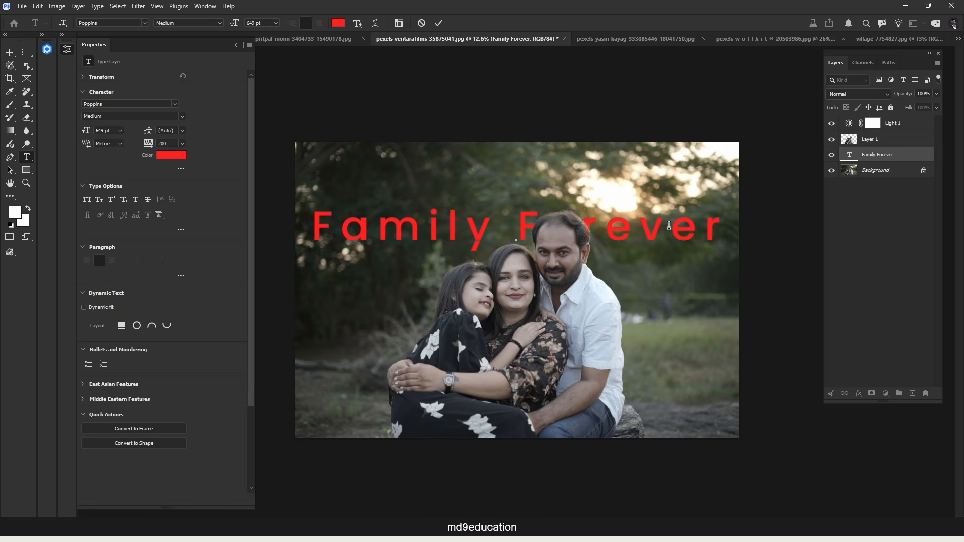
key(End)
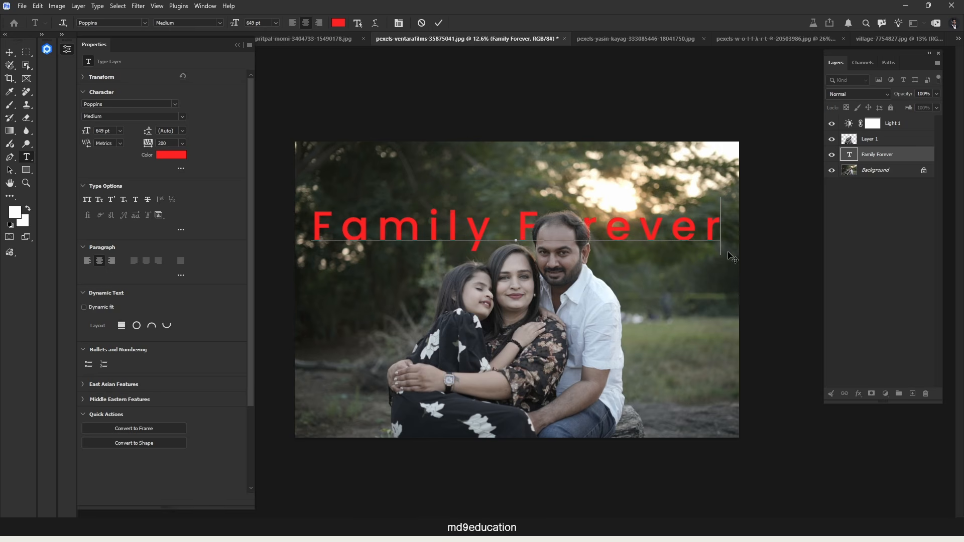
text(..)
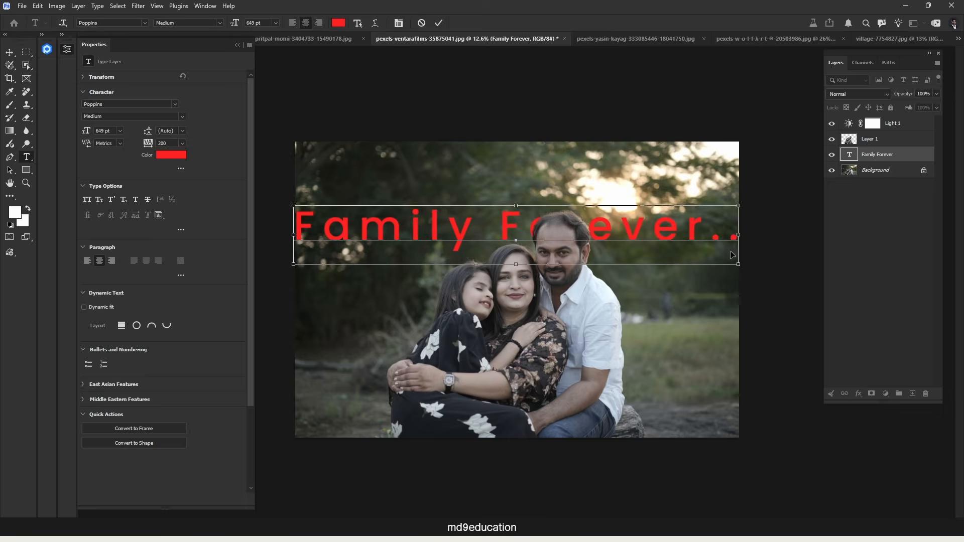
key(ctrl+a)
key(ctrl+shift+comma)
click(859, 197)
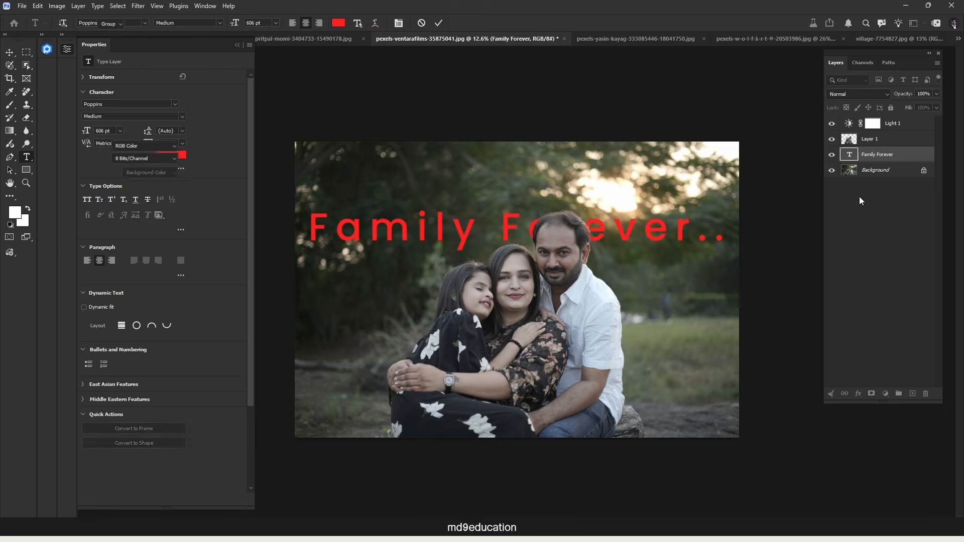
key(v)
click(835, 154)
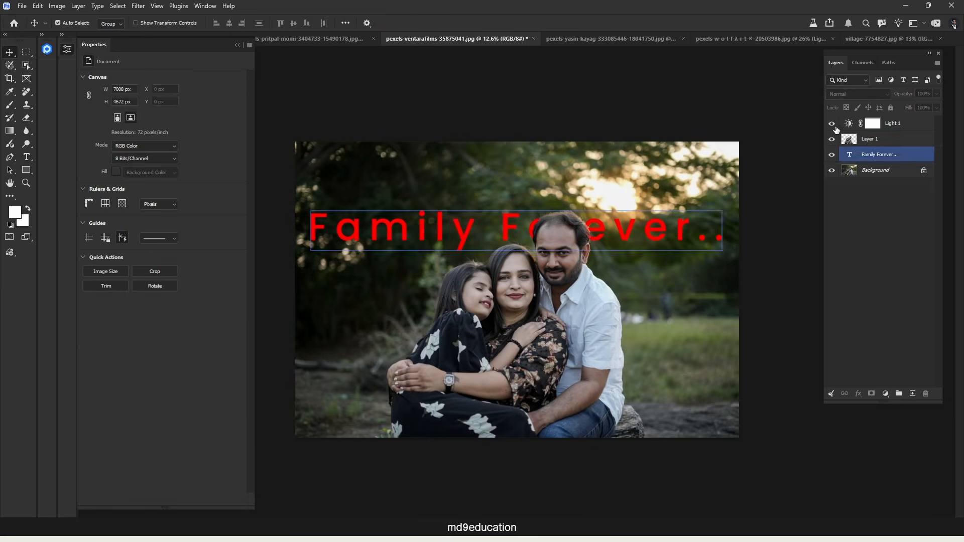
click(841, 131)
click(802, 271)
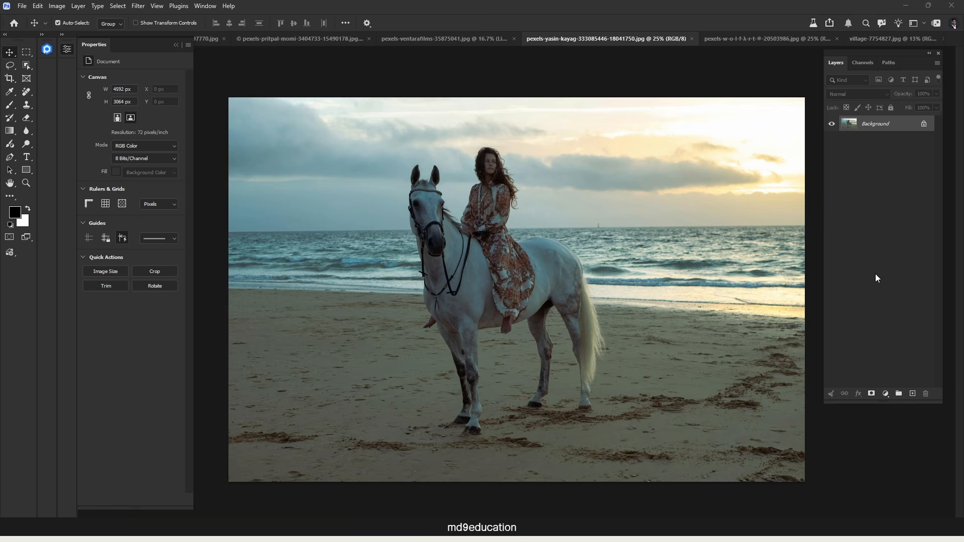
Step: Select the horse in the beach photo with the Object Selection tool and add the rider to the selection
click(27, 65)
click(74, 66)
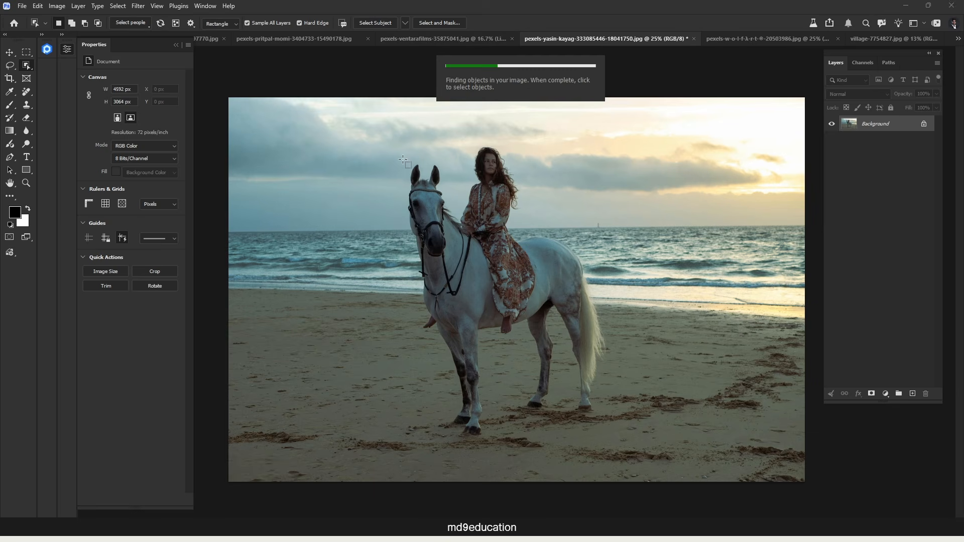
drag(398, 161, 692, 445)
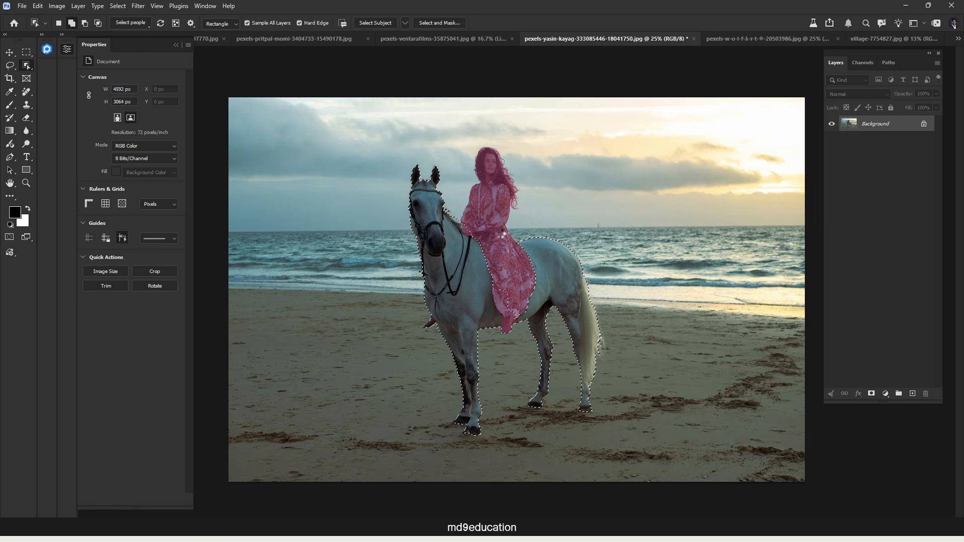
key(l)
mouse_move(494, 263)
mouse_down()
mouse_move(474, 264)
mouse_move(504, 282)
mouse_up()
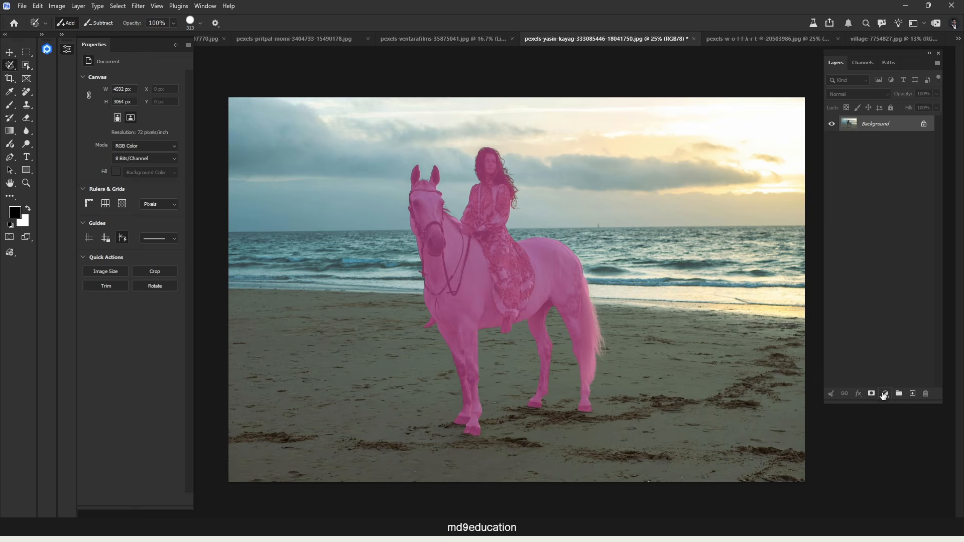
Step: Add a Light adjustment layer limited to the selection with Exposure 0.77, Contrast 14, Highlights -71, Shadows 26, Whites 34, Blacks -9, and toggle its visibility to compare
click(885, 394)
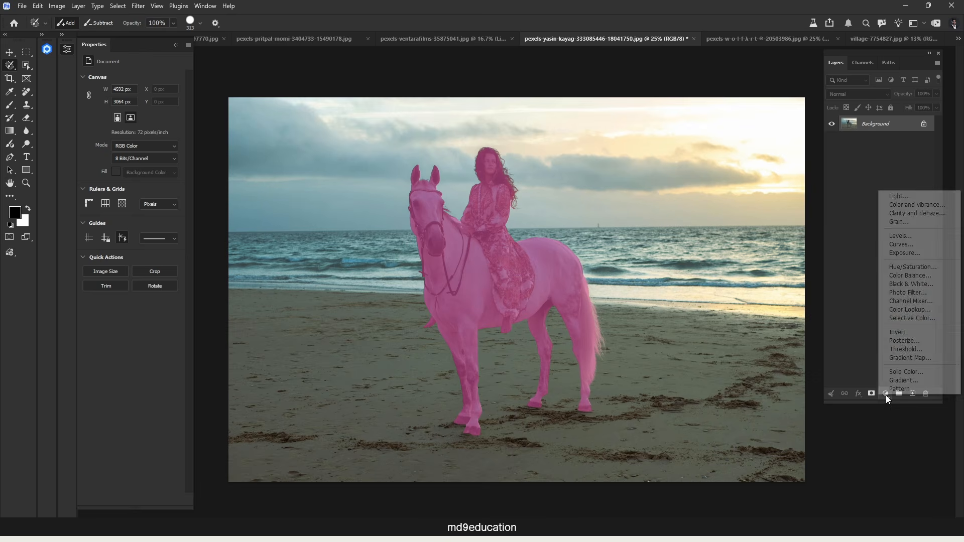
click(917, 196)
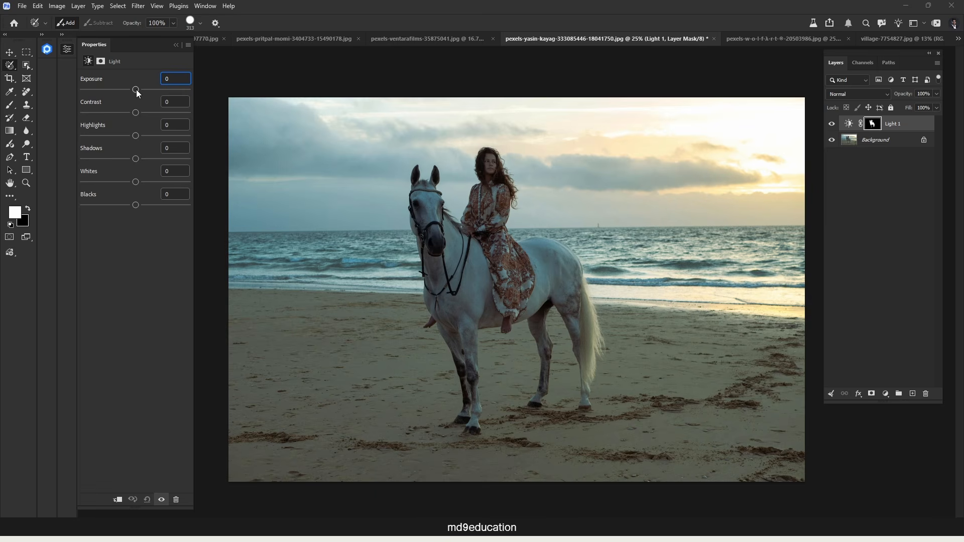
drag(134, 90, 133, 210)
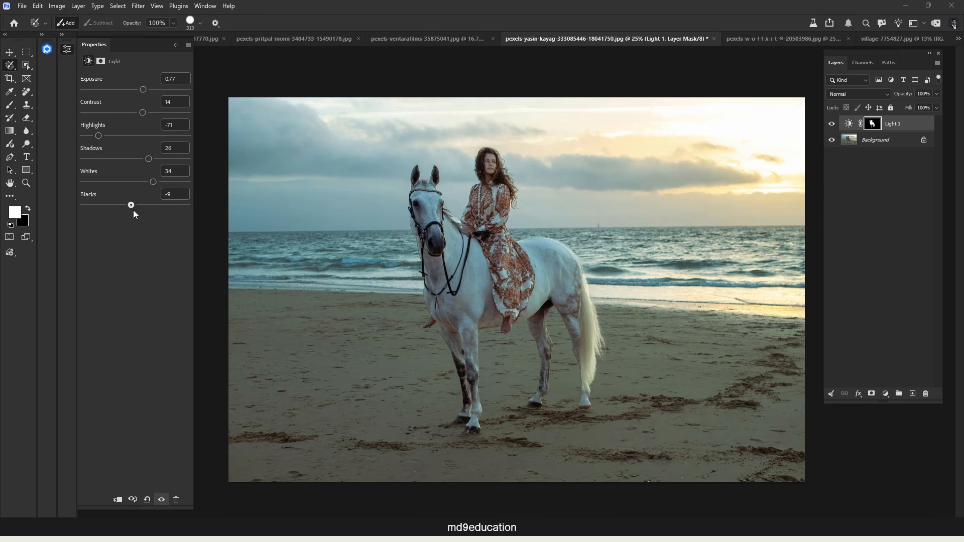
click(832, 125)
click(832, 125)
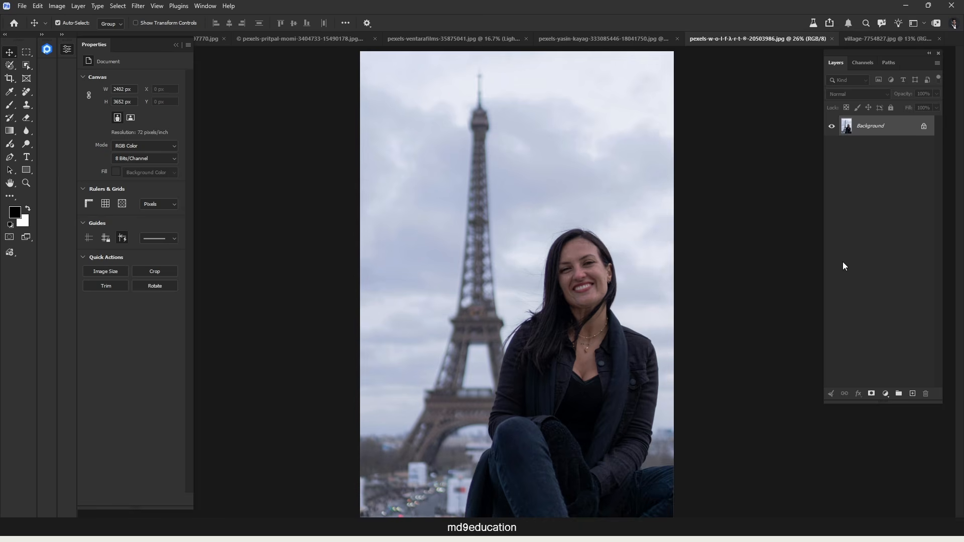
Step: Load the RGB channel of the Eiffel Tower portrait as a selection and invert it to target the dark areas
click(867, 64)
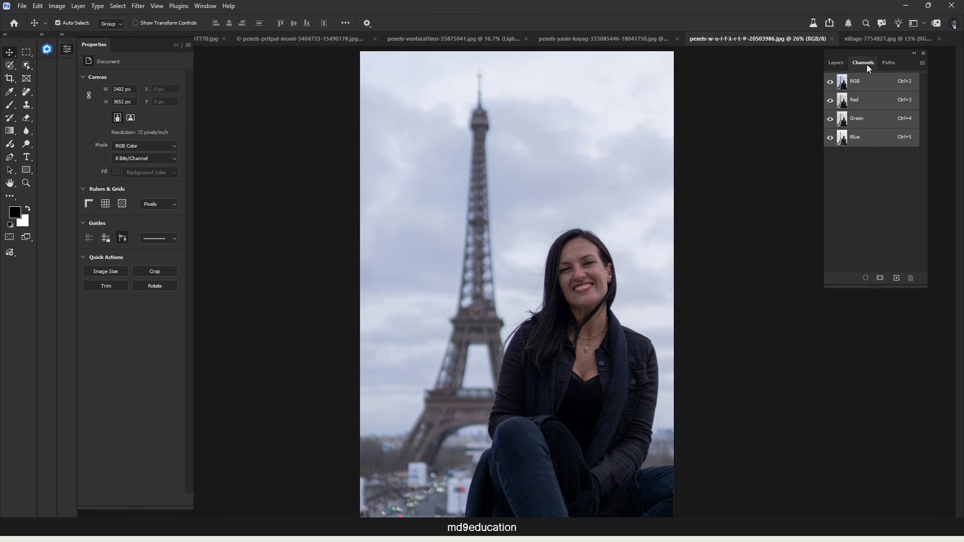
ctrl+click(848, 84)
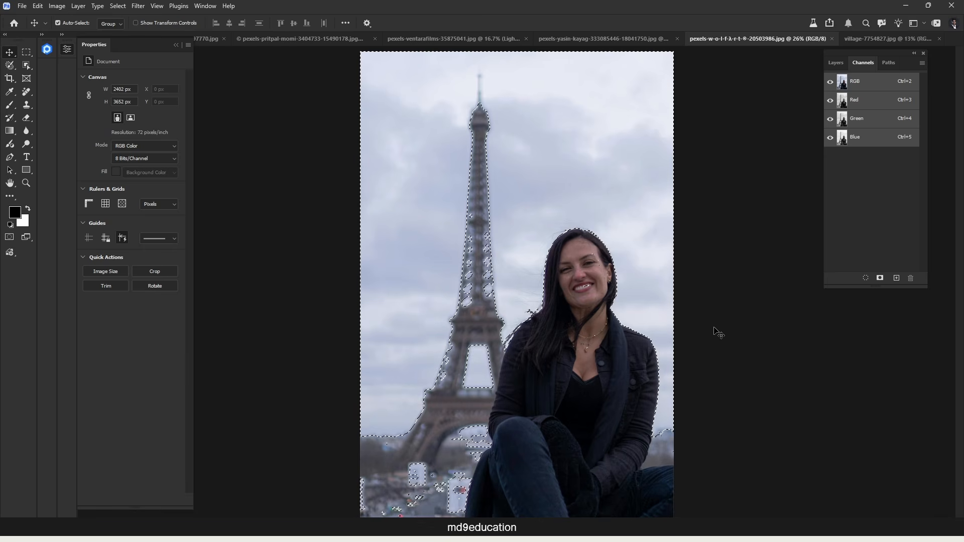
click(118, 5)
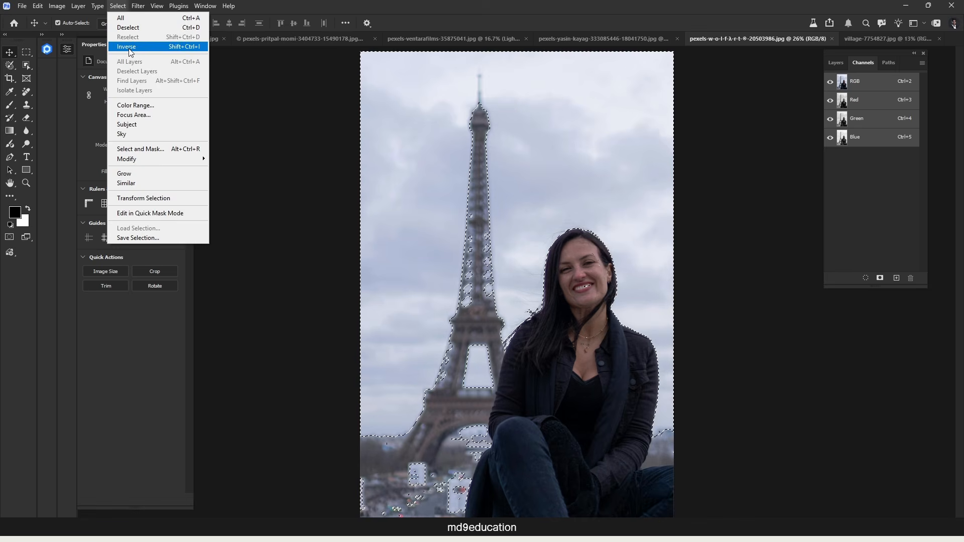
click(130, 48)
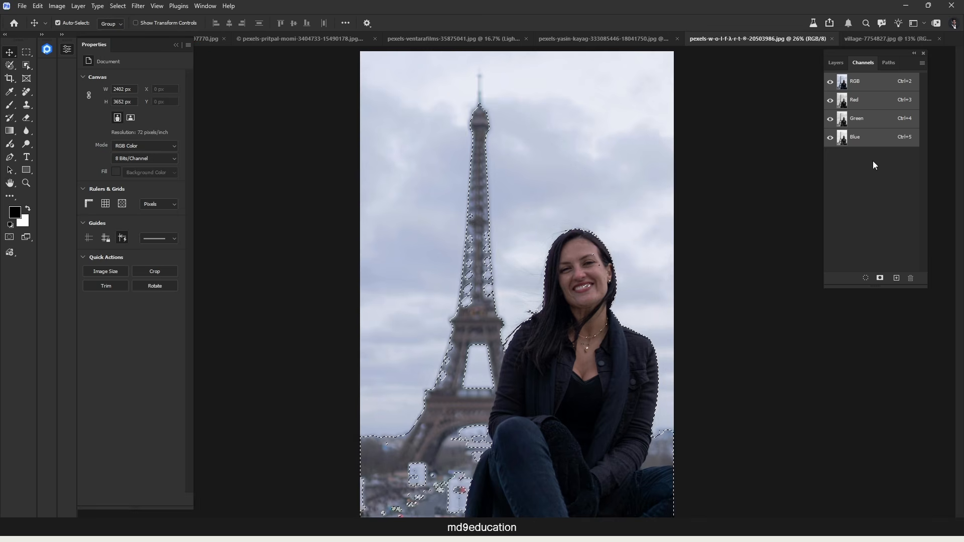
Step: Add a Light adjustment layer masked by the inverted selection with Exposure 0.48, Contrast -10, Highlights -13, Shadows 4, Whites 16 and Blacks 28
click(836, 62)
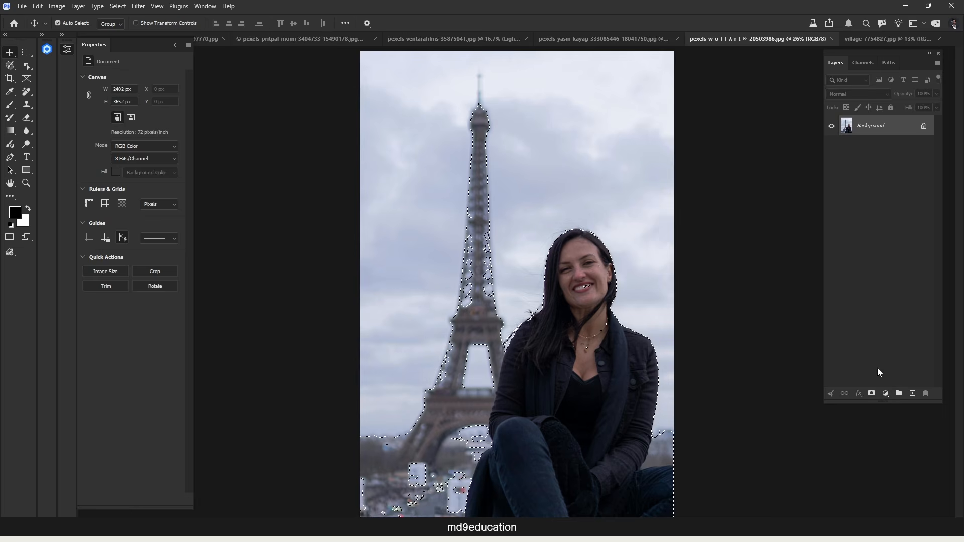
click(885, 394)
click(892, 197)
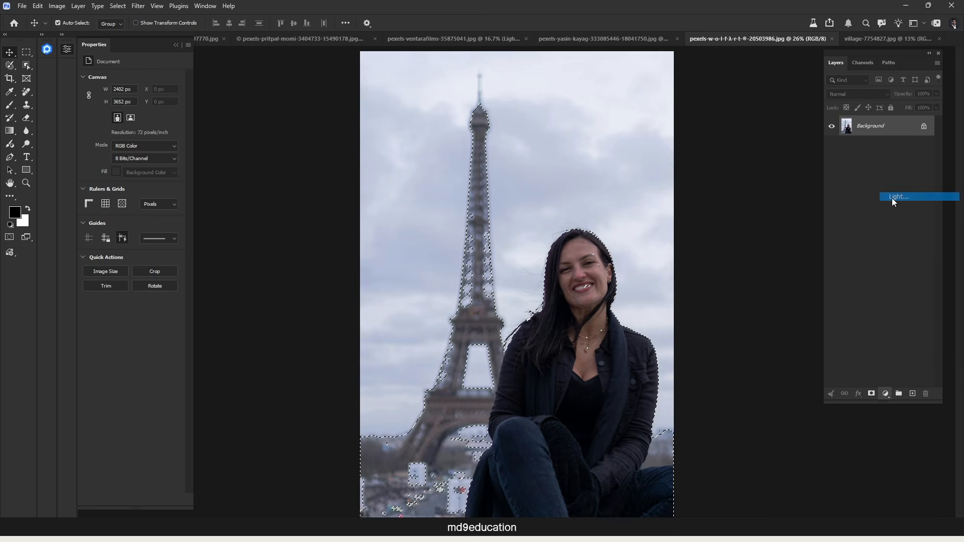
drag(134, 90, 140, 88)
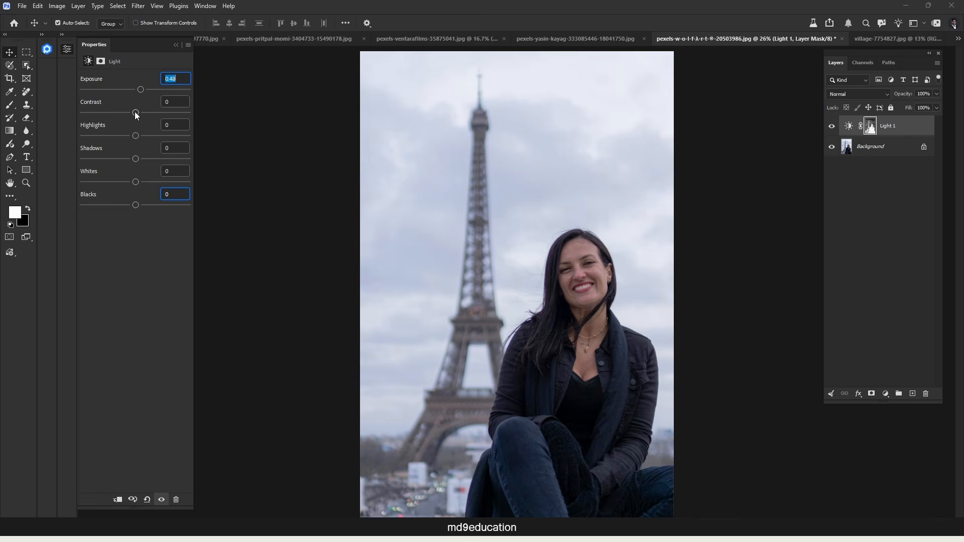
drag(135, 112, 147, 207)
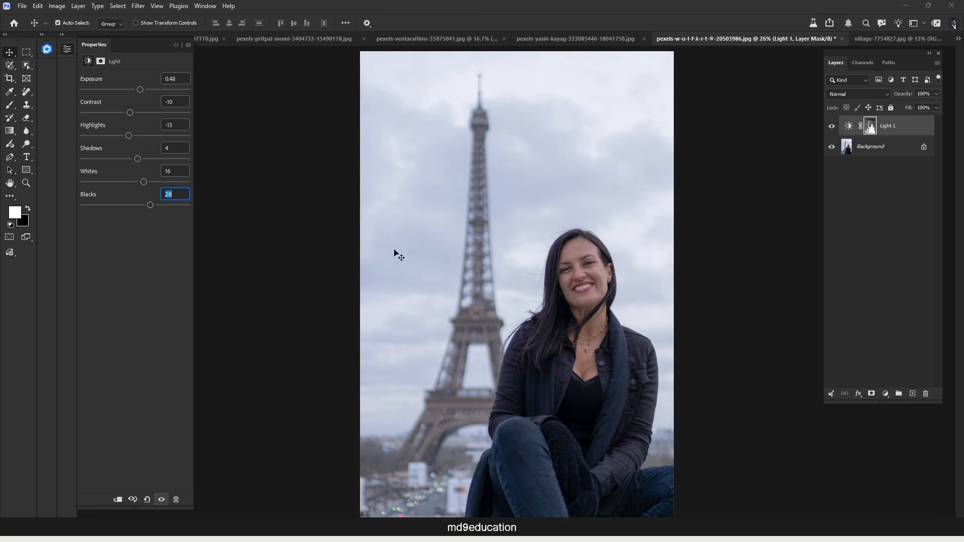
Step: Hide the portrait's Light layer and show it again to compare the result, then collapse the adjustment settings
click(832, 126)
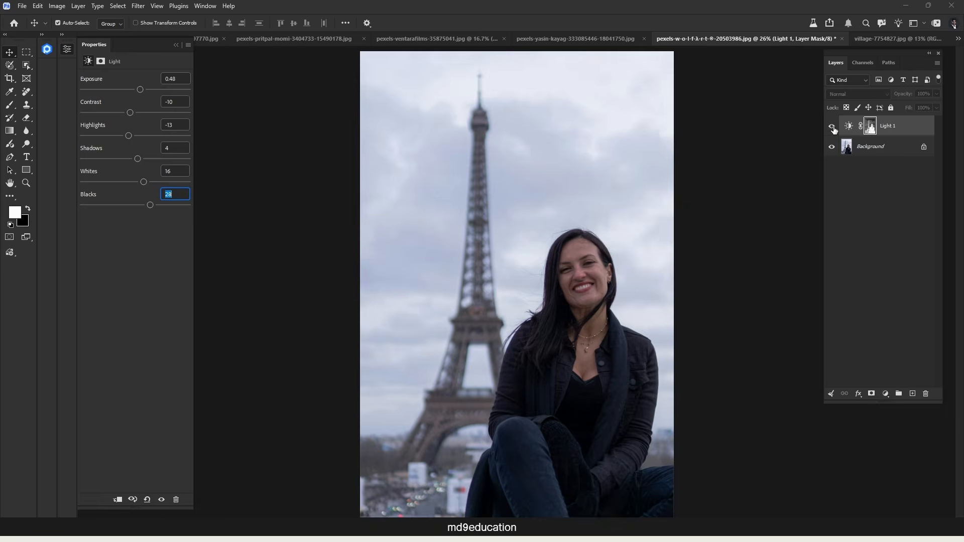
click(832, 127)
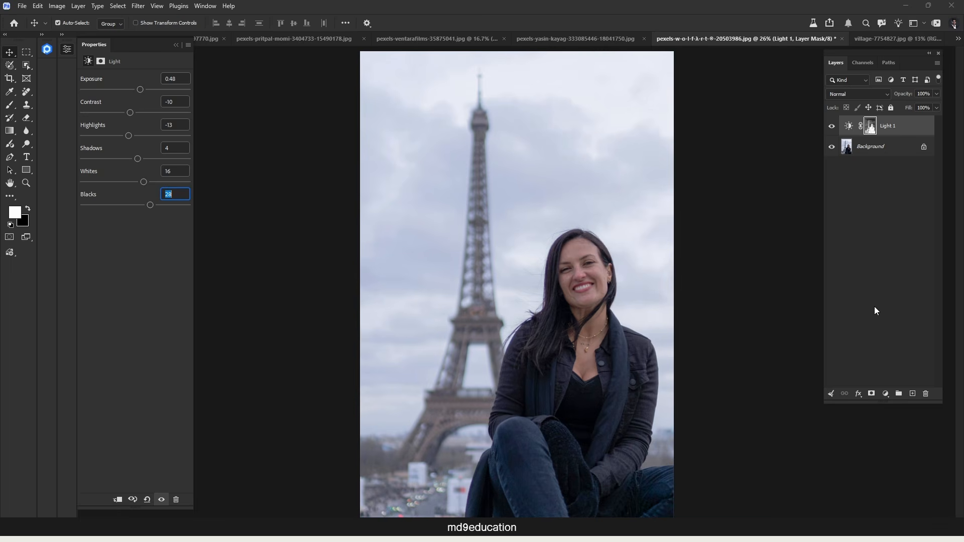
click(176, 44)
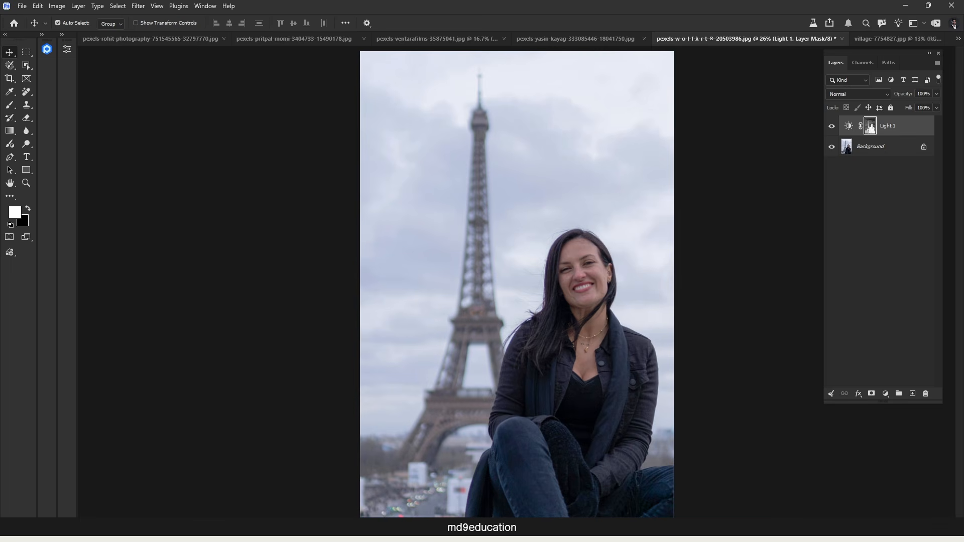